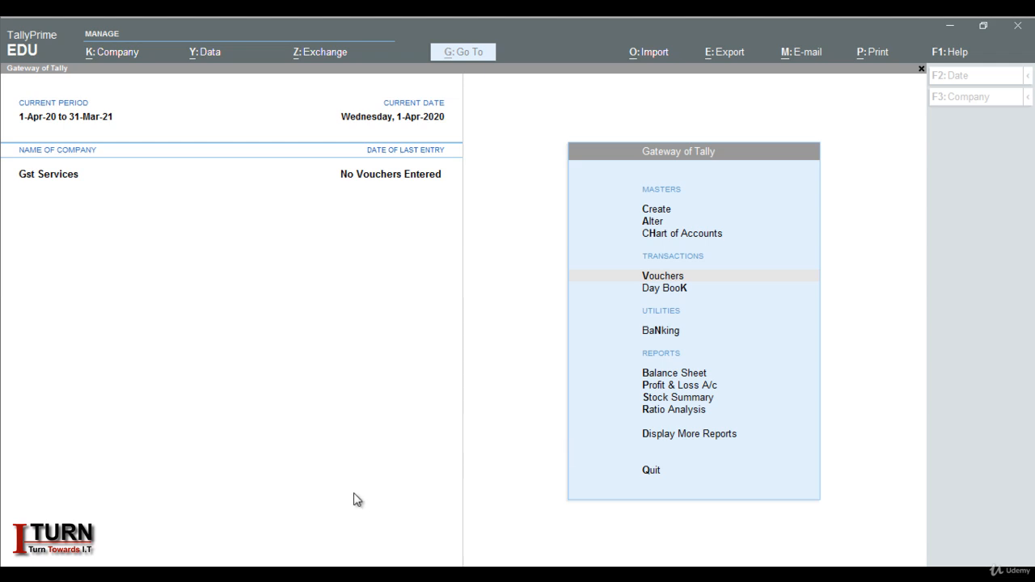
# Review the accounting, inventory and GST settings in the company features of Gst Services, continuing into the GST details
pyautogui.click(162, 276)
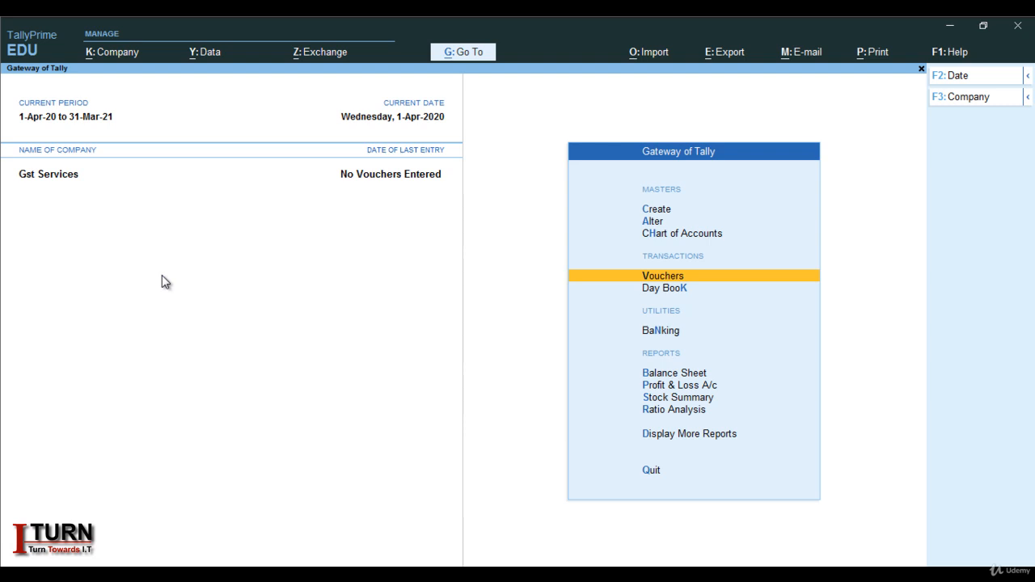
pyautogui.press('F11')
pyautogui.press('Return')
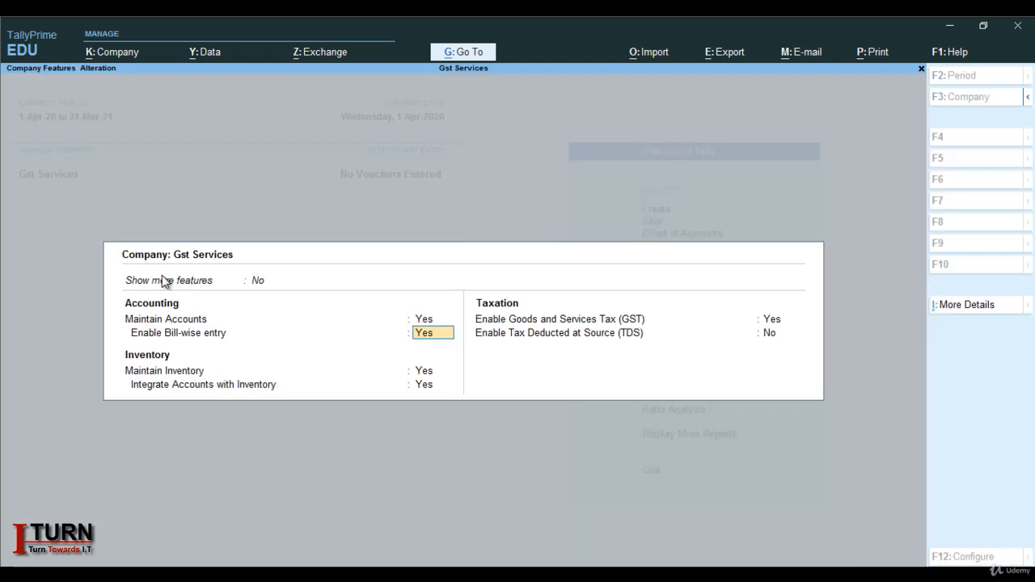
pyautogui.press('Return')
pyautogui.press('Return')
pyautogui.press('Return')
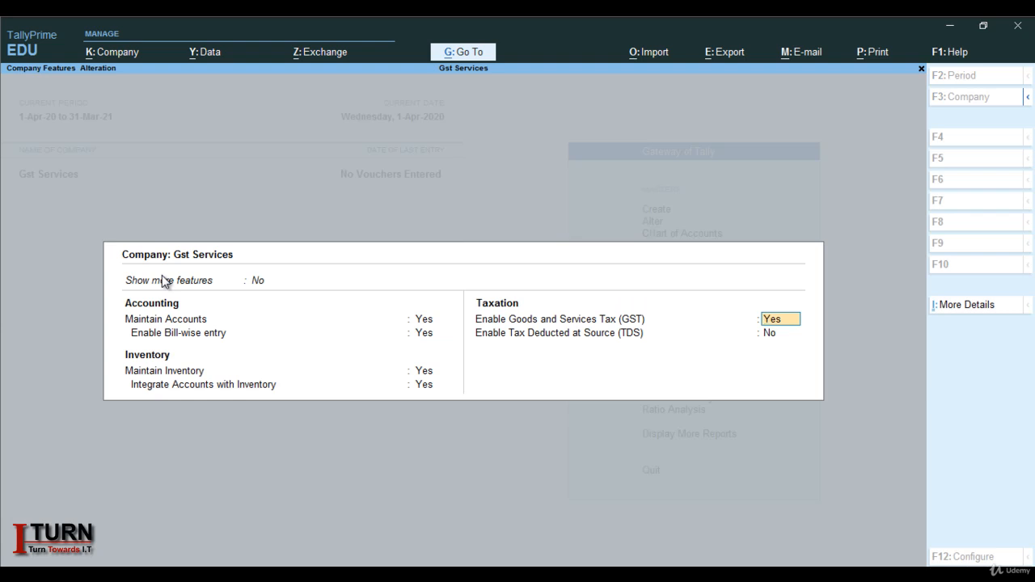
pyautogui.press('Return')
pyautogui.press('Return')
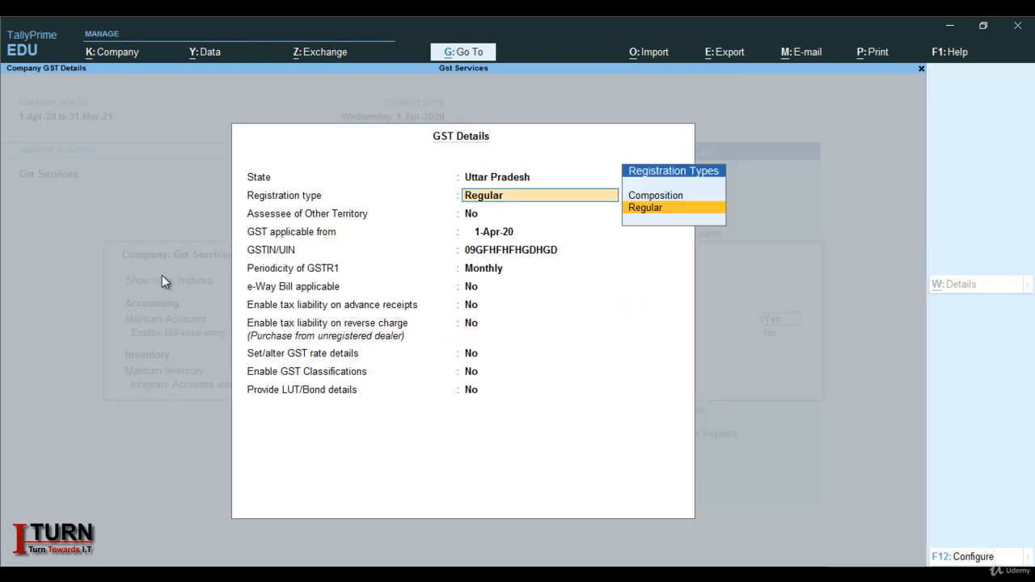
# Review the company's registration type, other-territory status, GST applicability date and GSTIN, leaving the entries as they are
pyautogui.press('Return')
pyautogui.press('Return')
pyautogui.press('Return')
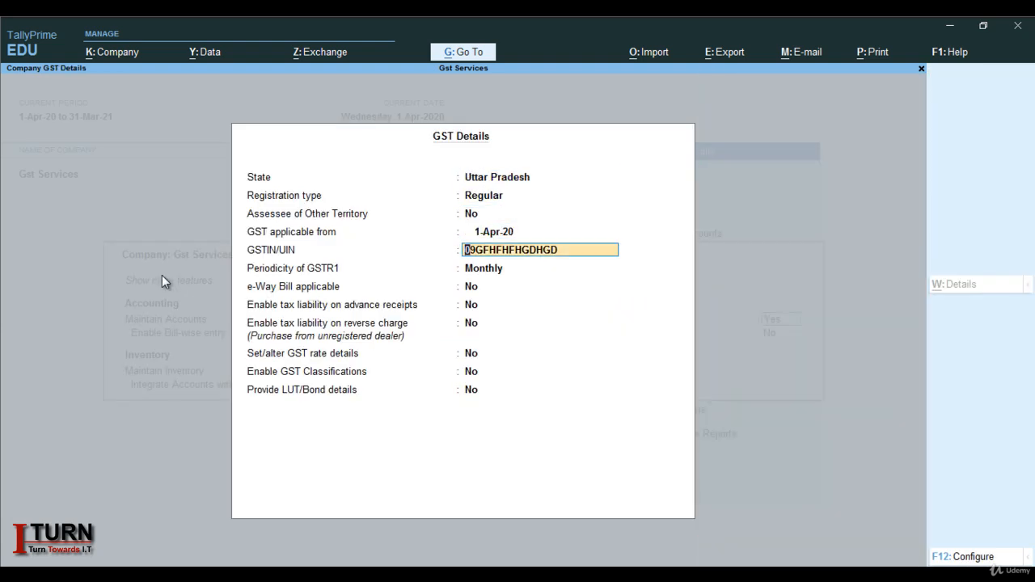
pyautogui.press('Return')
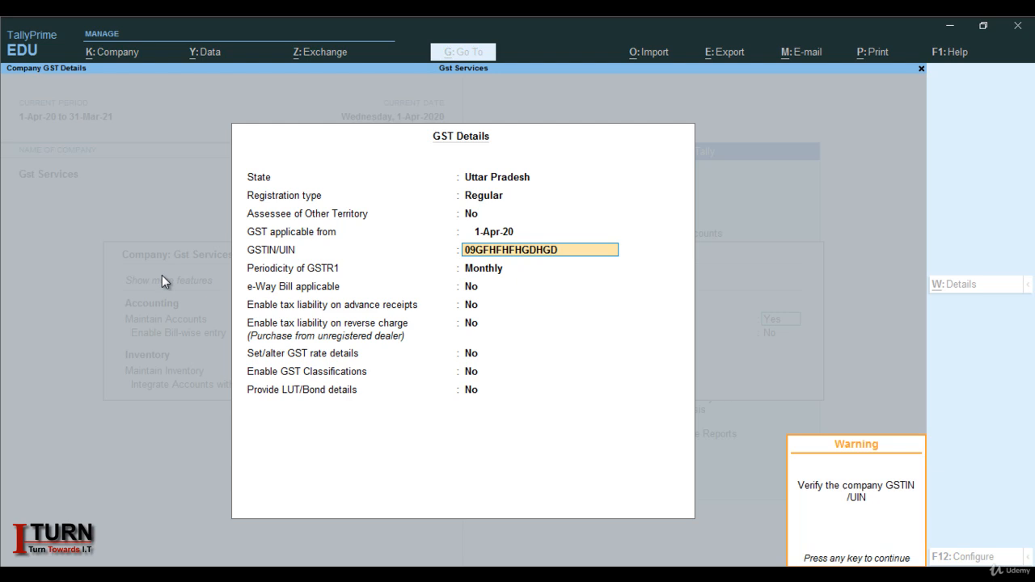
pyautogui.press('Return')
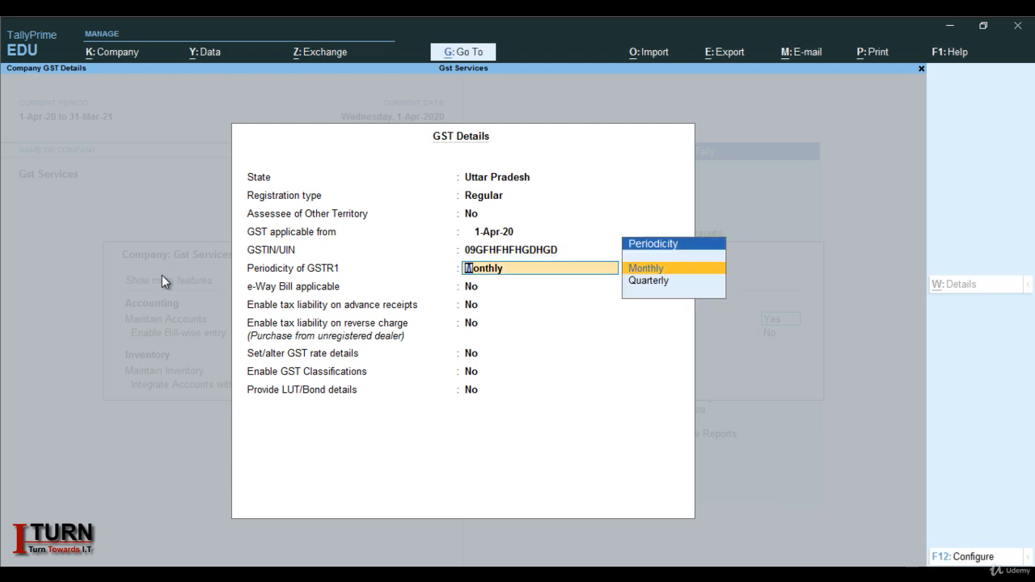
# Review the GSTR1 periodicity and the remaining GST options, and accept the GST details and company features without changes
pyautogui.press('Return')
pyautogui.press('Return')
pyautogui.press('Return')
pyautogui.press('Return')
pyautogui.press('Return')
pyautogui.press('Return')
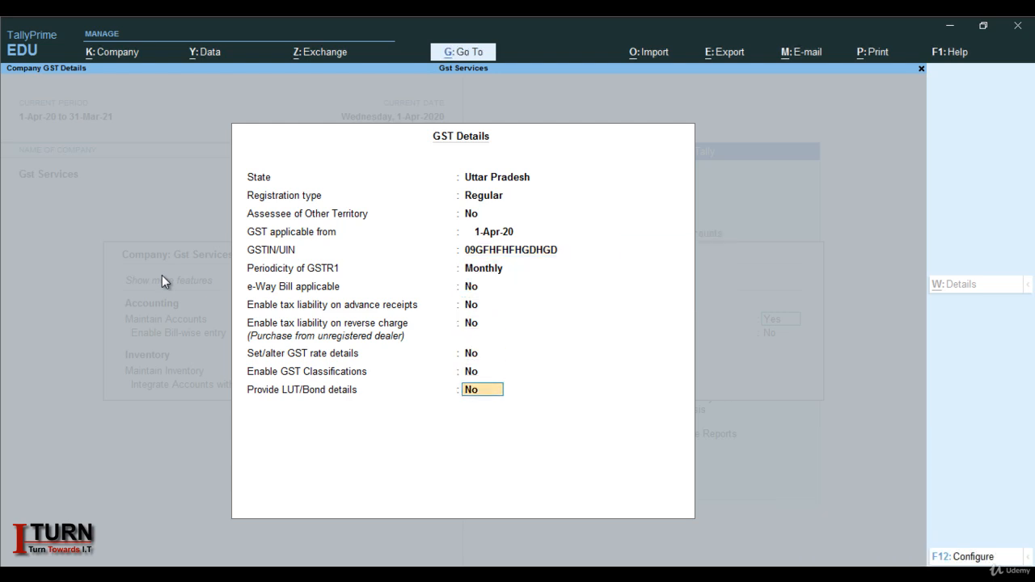
pyautogui.press('Return')
pyautogui.press('Return')
pyautogui.press('Return')
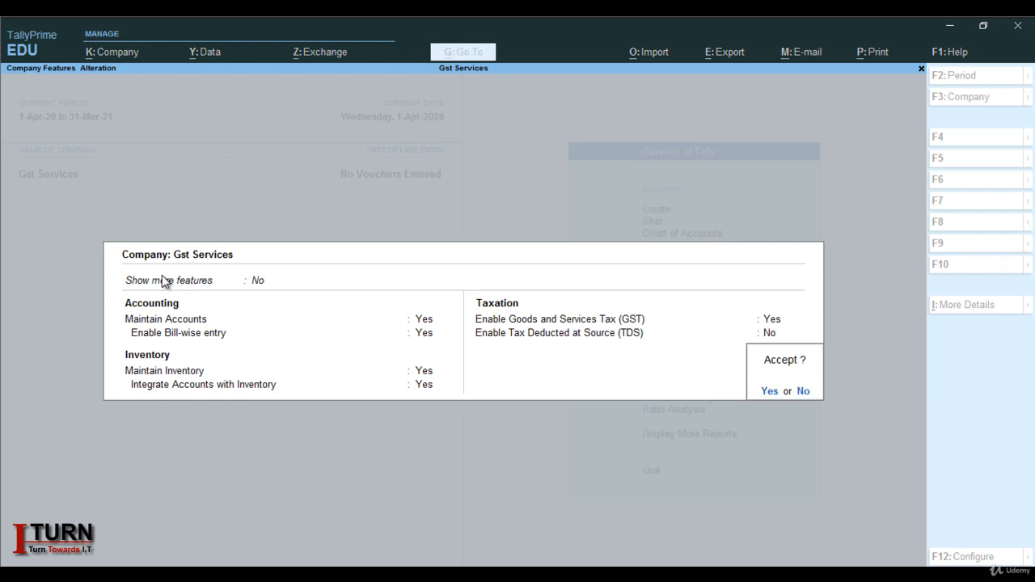
pyautogui.press('Return')
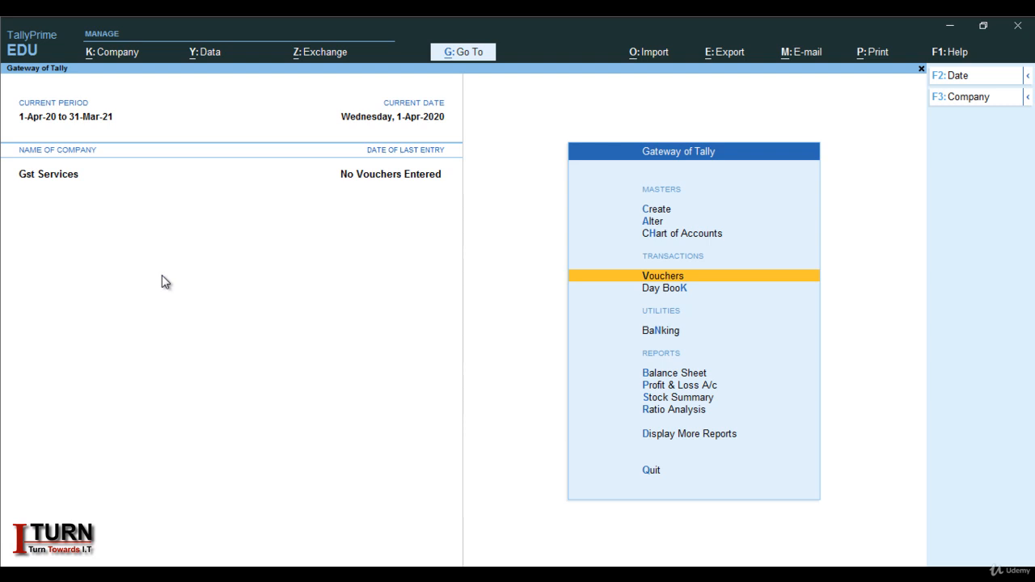
# Start a sales voucher and change its mode to Accounting Invoice
pyautogui.press('Return')
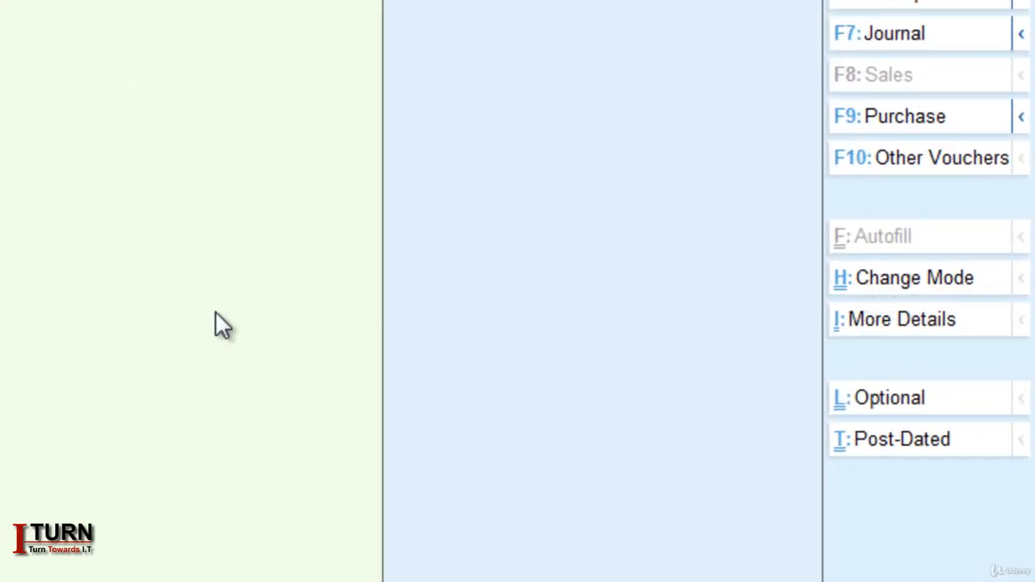
pyautogui.hotkey('ctrl', 'h')
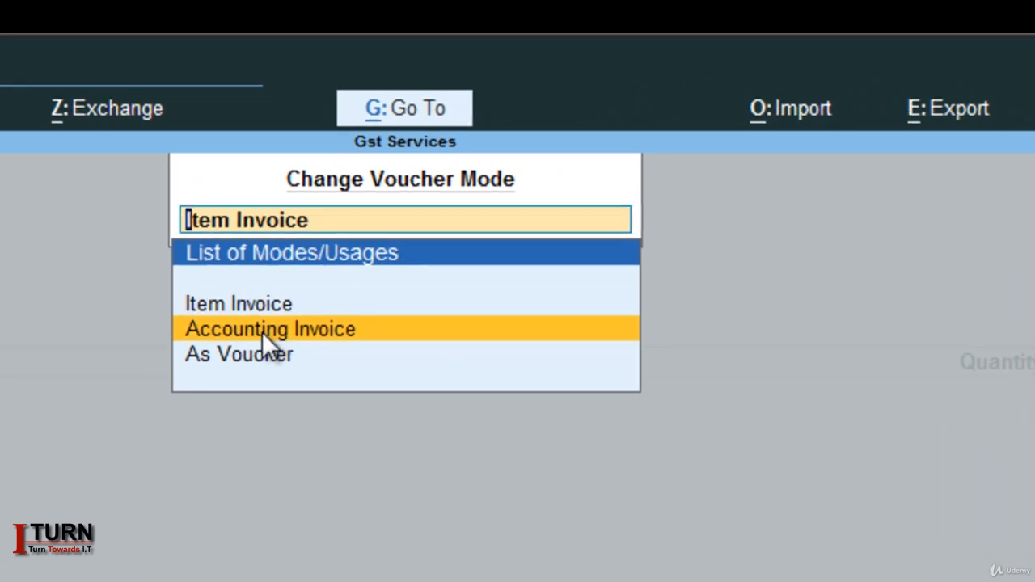
pyautogui.click(262, 331)
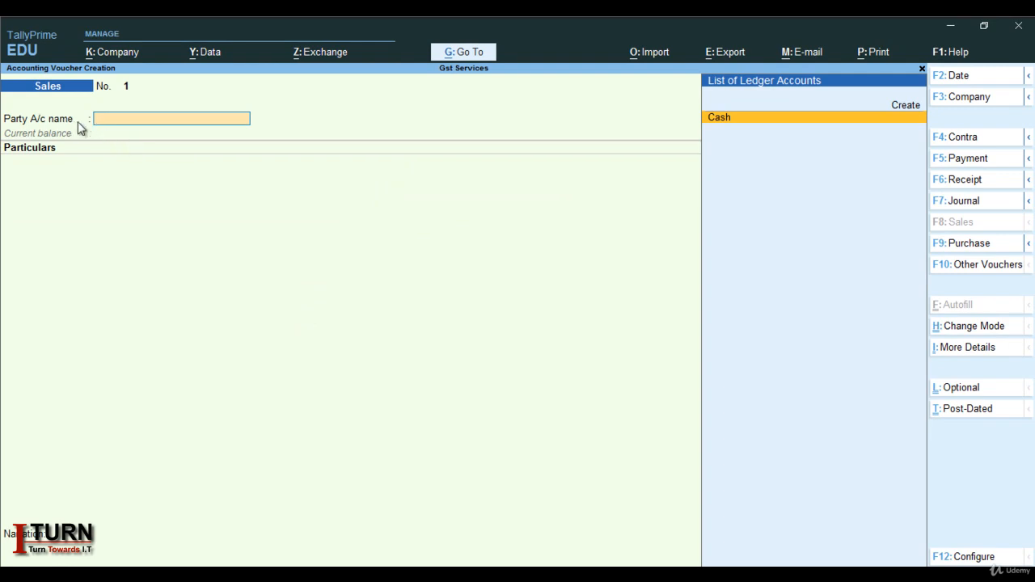
# Create a party ledger named Ram Enterprise from the party account field and place it under Sundry Debtors
pyautogui.hotkey('alt', 'c')
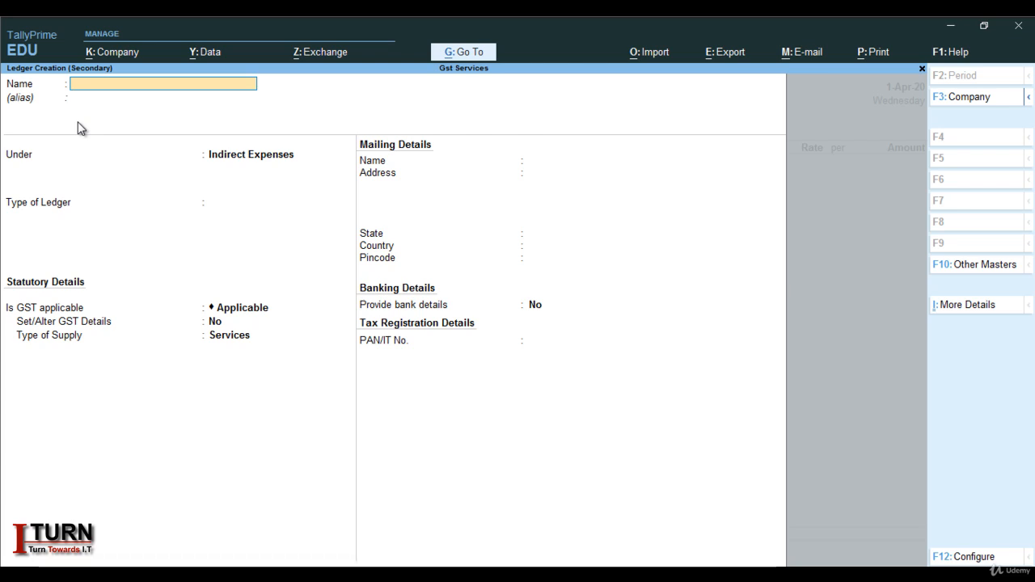
pyautogui.write('Ram')
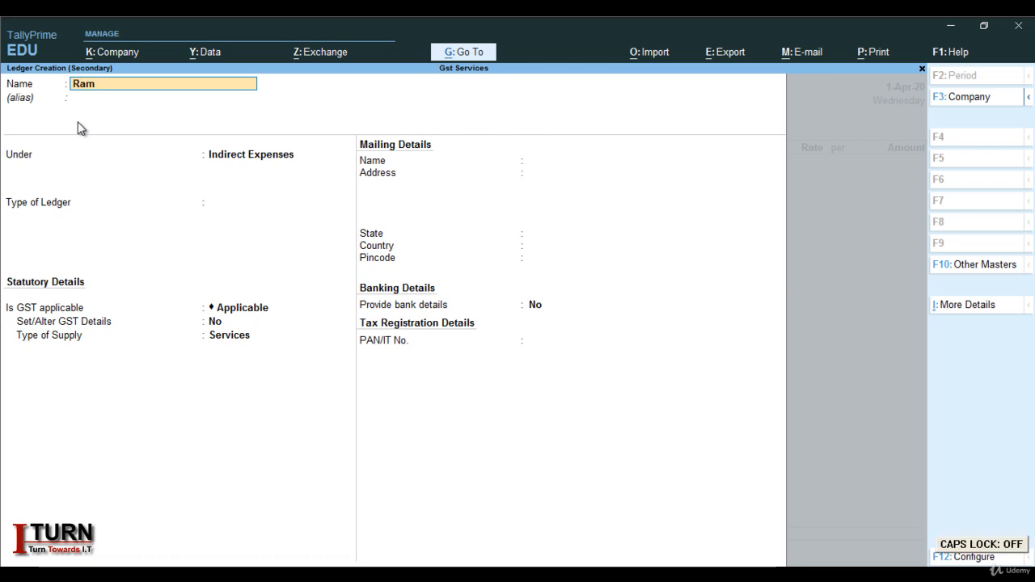
pyautogui.write(' Enterprise')
pyautogui.press('Return')
pyautogui.press('Return')
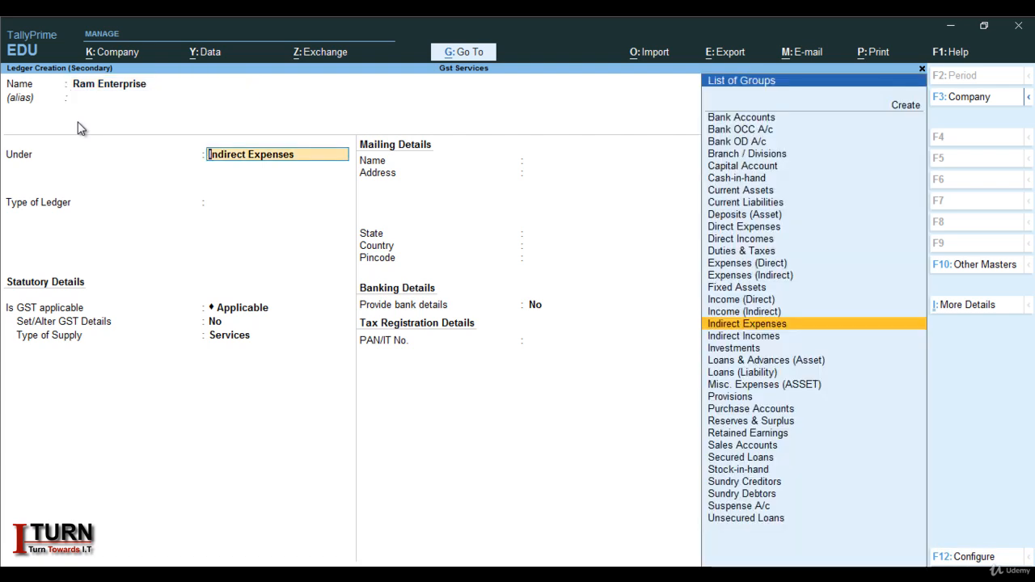
pyautogui.write('Sun')
pyautogui.press('Down')
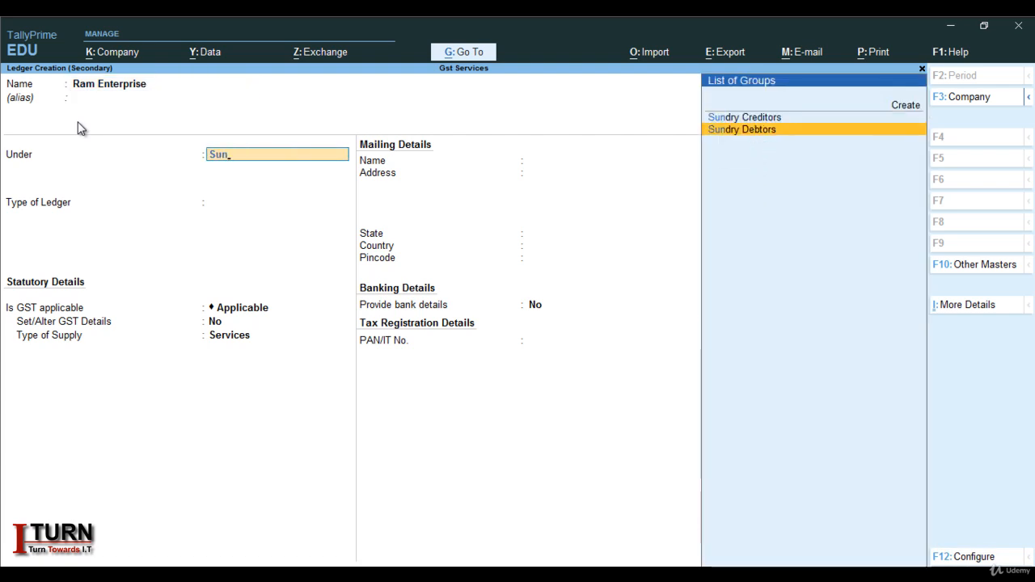
pyautogui.press('Return')
# Keep the default bill-by-bill settings, Uttar Pradesh as state and no bank details, leaving credit period, address, pincode and PAN blank
pyautogui.press('Return')
pyautogui.press('Return')
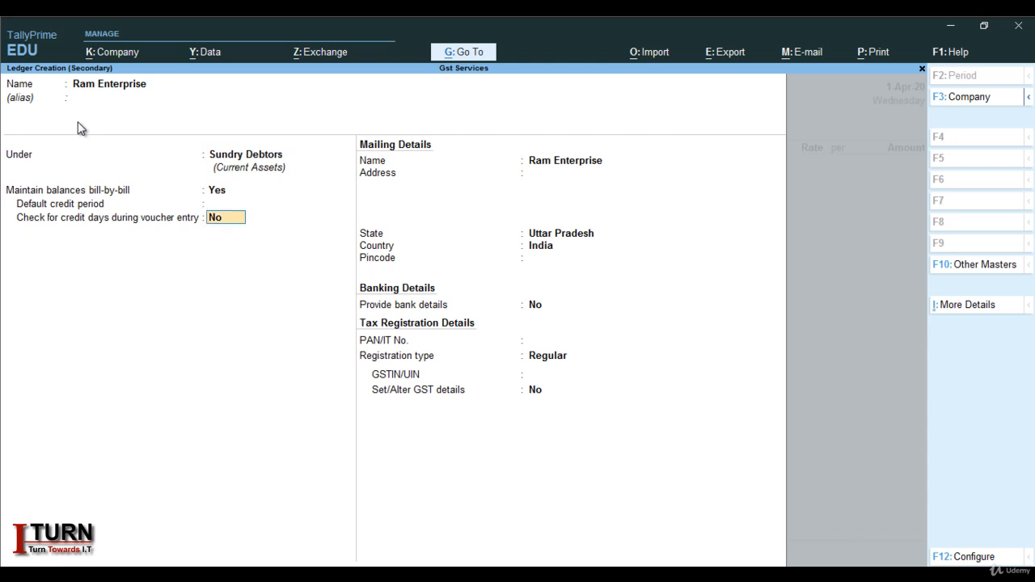
pyautogui.press('Return')
pyautogui.press('Return')
pyautogui.press('Return')
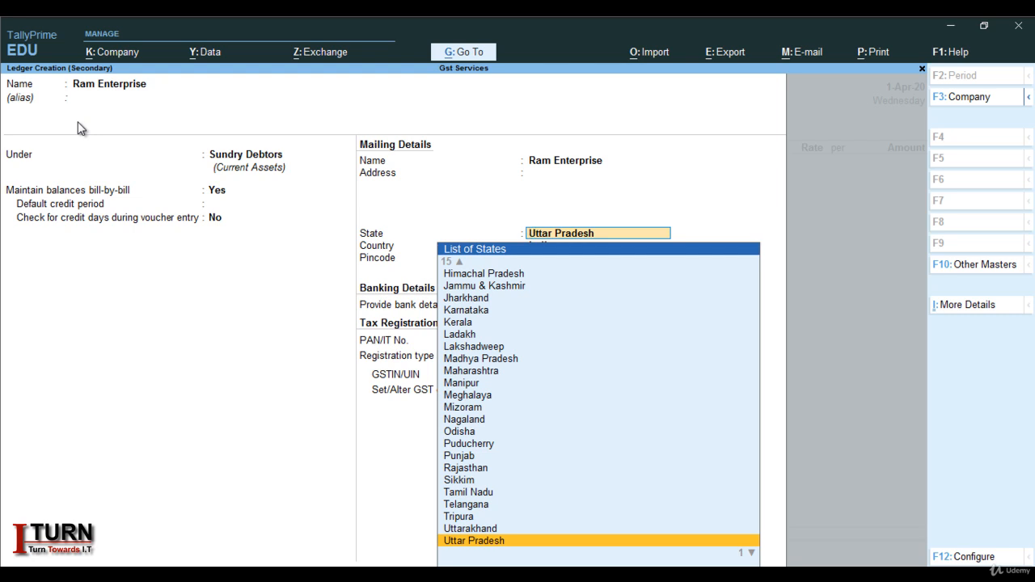
pyautogui.press('Return')
pyautogui.press('Return')
pyautogui.press('Return')
pyautogui.press('Return')
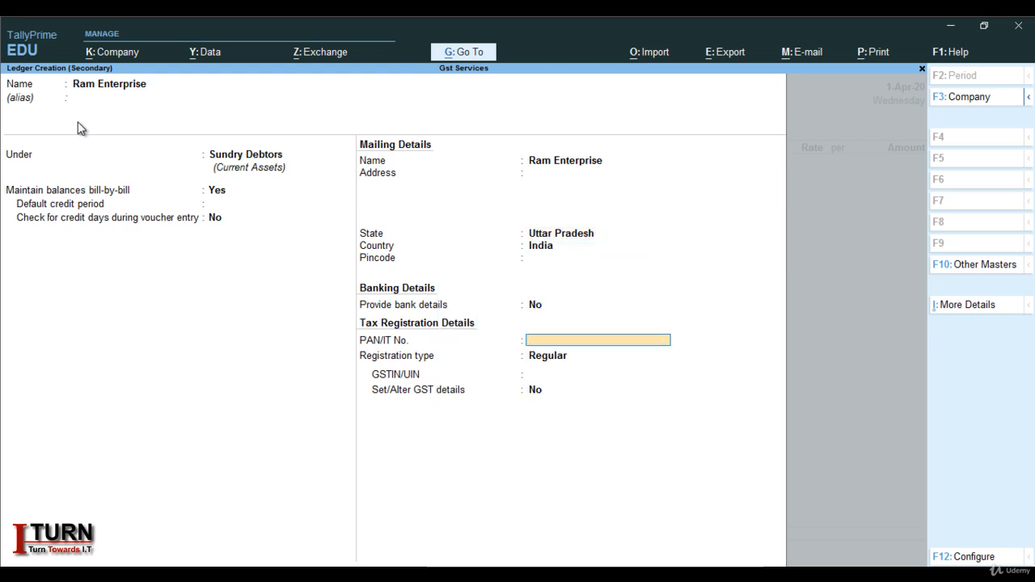
# Keep the Regular registration type, enter the party's GSTIN, leave Set/Alter GST details at No, and save the ledger
pyautogui.press('Return')
pyautogui.write('09GDHSFHFDHSF')
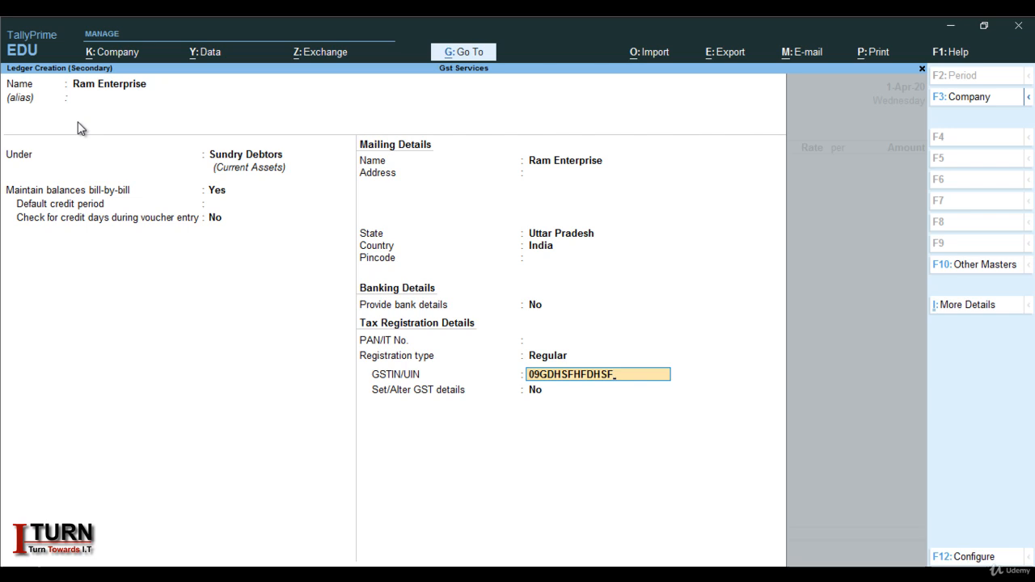
pyautogui.press('Return')
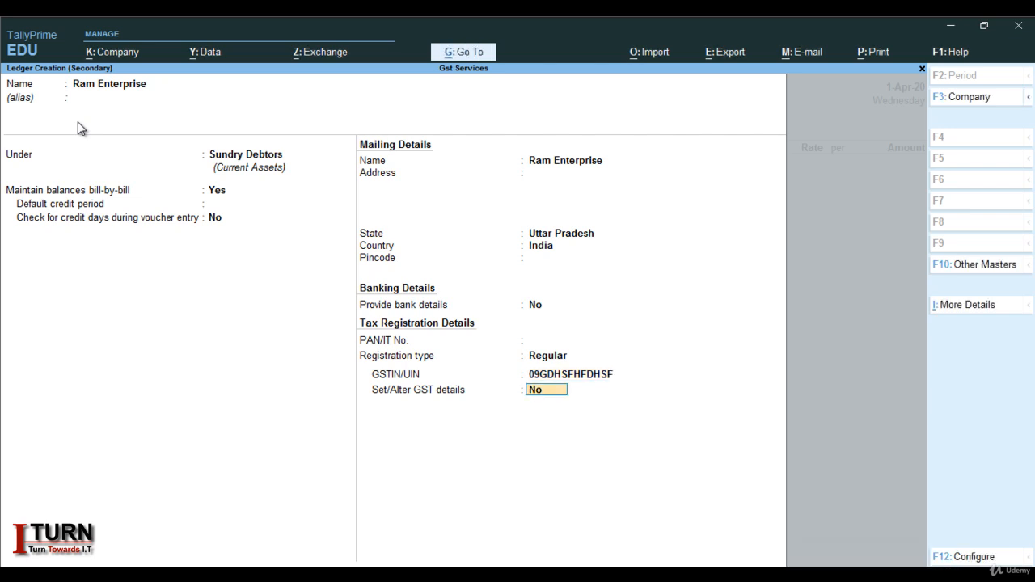
pyautogui.press('Return')
pyautogui.press('Return')
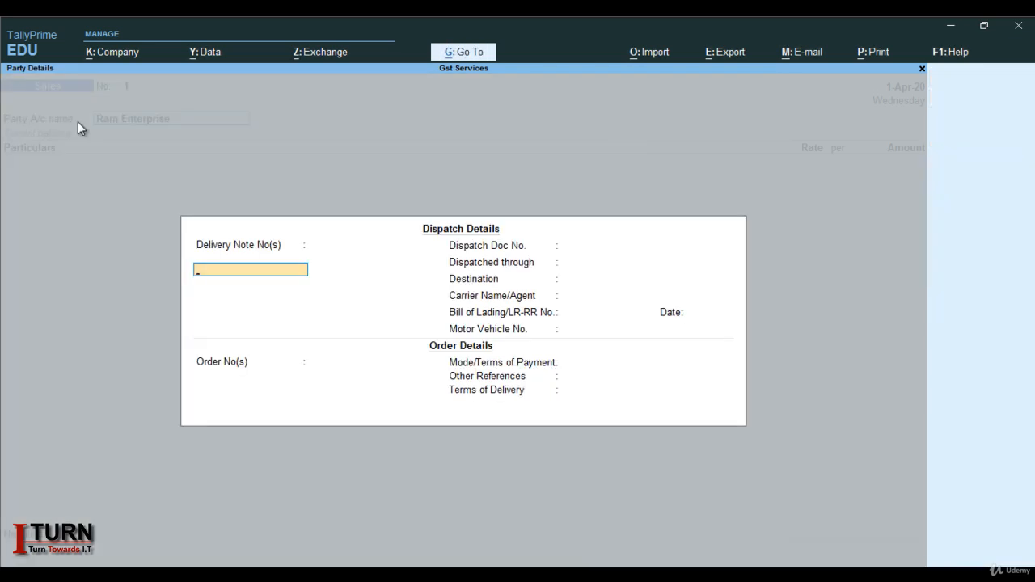
# Leave the delivery note, dispatch and order details of the sale blank
pyautogui.press('Return')
pyautogui.press('Return')
pyautogui.press('Return')
pyautogui.press('Return')
pyautogui.press('Return')
pyautogui.press('Return')
pyautogui.press('Return')
pyautogui.press('Return')
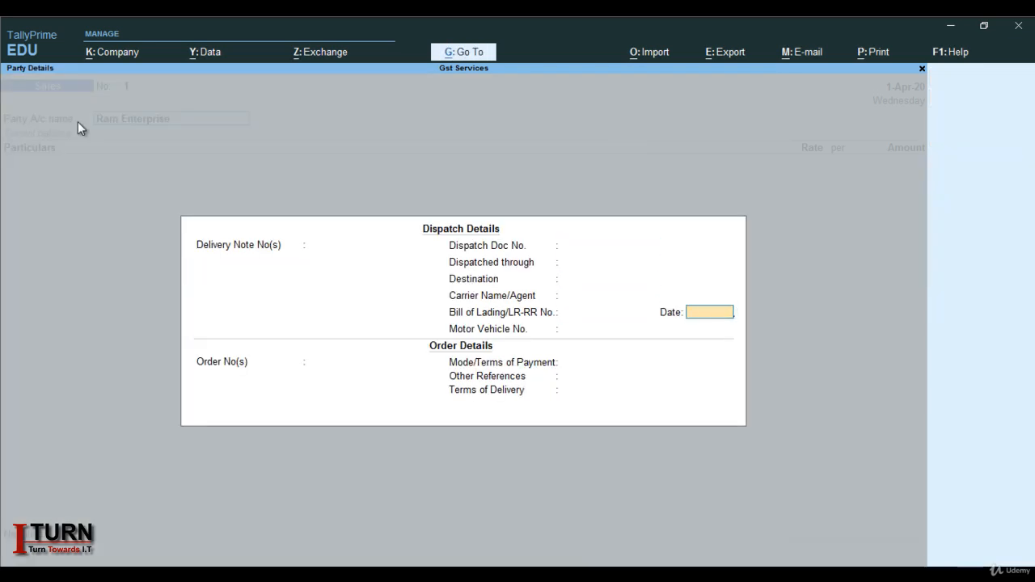
pyautogui.press('Return')
pyautogui.press('Return')
pyautogui.press('Return')
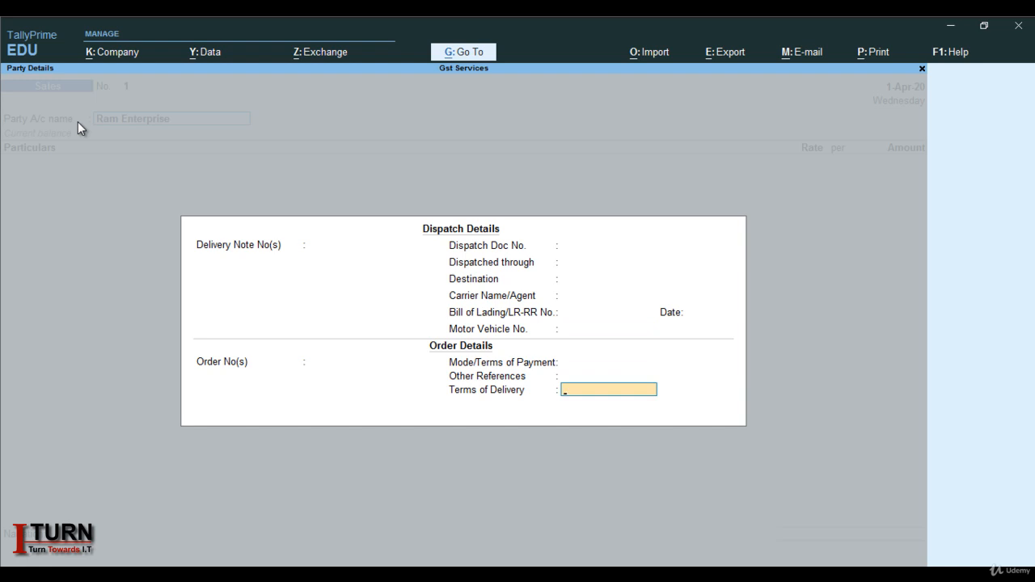
pyautogui.press('Return')
# Accept the remaining party details for Ram Enterprise and continue to the voucher's particulars
pyautogui.press('Return')
pyautogui.press('Return')
pyautogui.press('Return')
pyautogui.press('Return')
pyautogui.press('Return')
pyautogui.press('Return')
pyautogui.press('Return')
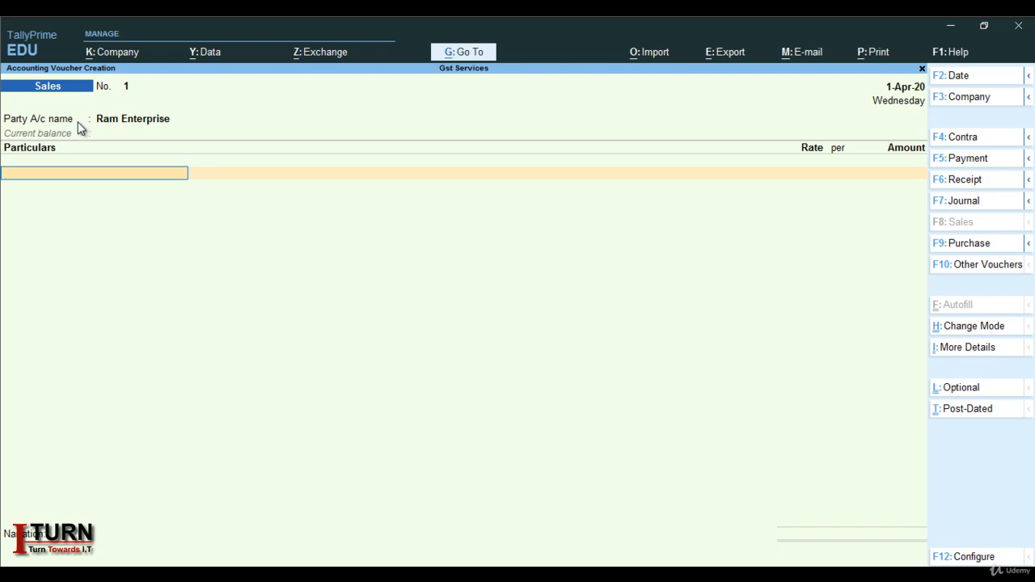
# Start a new ledger for the voucher's particulars, name it Advertisement BTL and leave the alias blank
pyautogui.hotkey('alt', 'c')
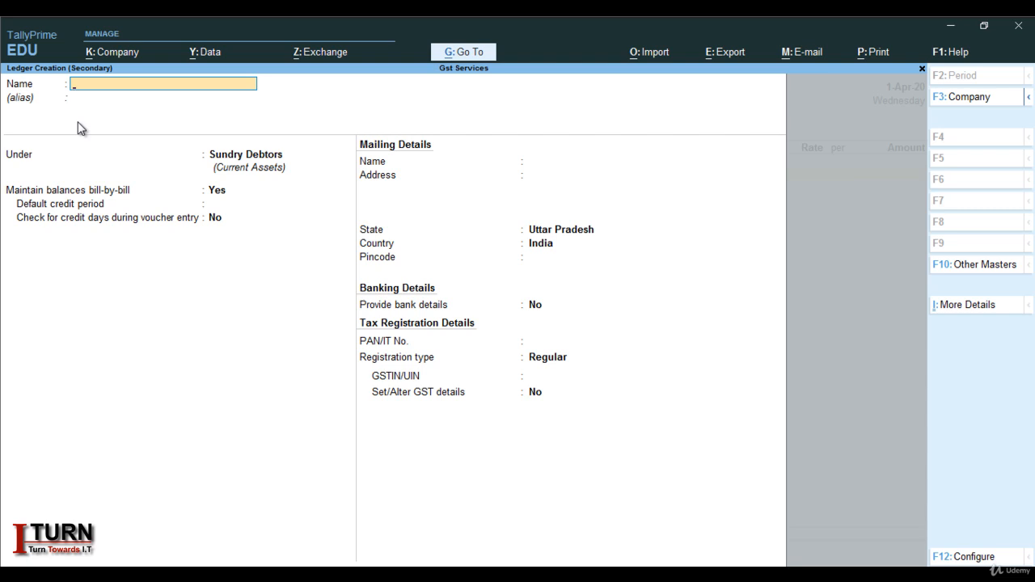
pyautogui.write('Advertisement')
pyautogui.press('capslock')
pyautogui.write('BTL')
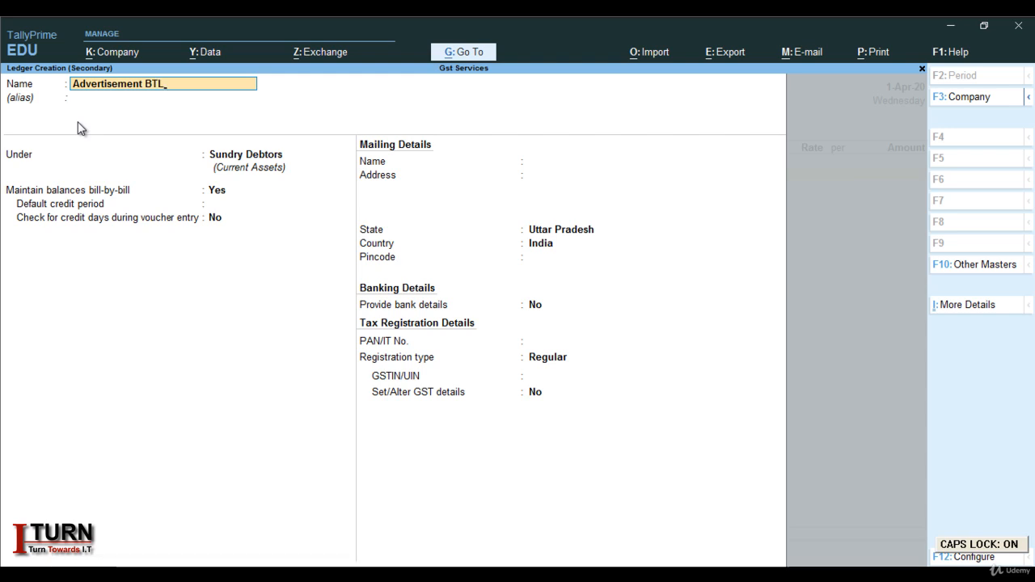
pyautogui.press('capslock')
pyautogui.press('Return')
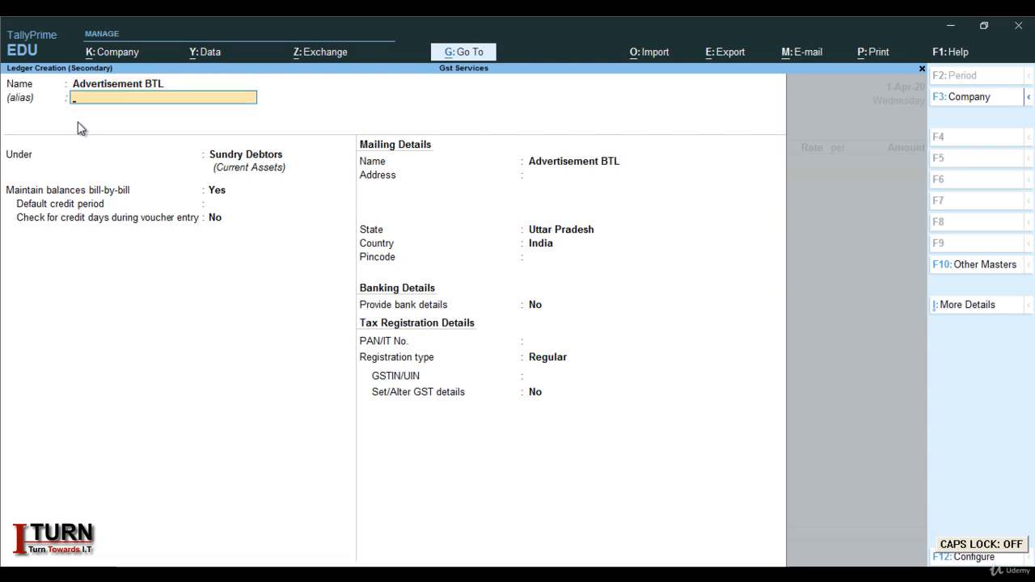
pyautogui.press('Return')
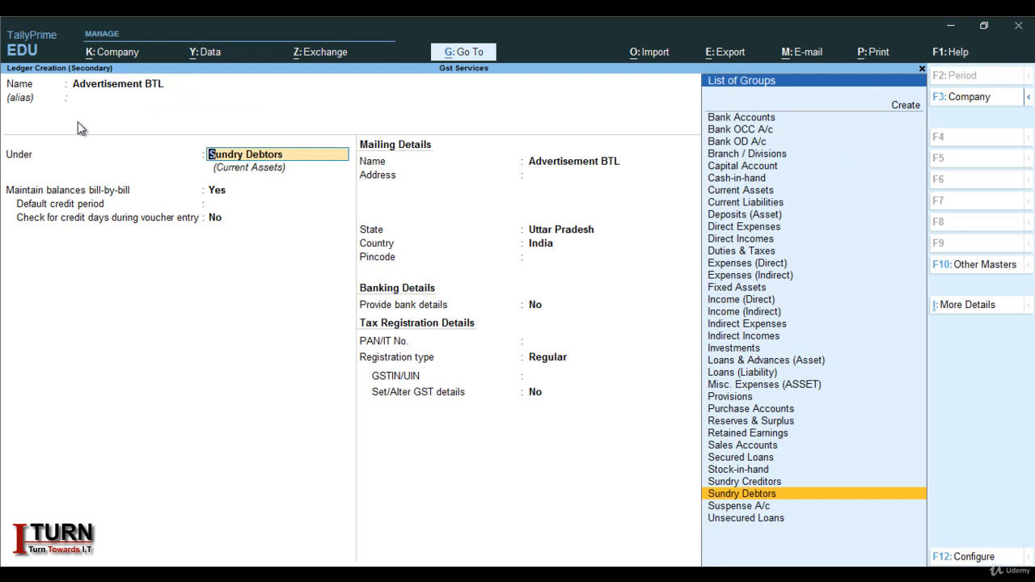
# Place the ledger under Indirect Incomes, set its type to Not Applicable and keep GST as Applicable
pyautogui.write('i')
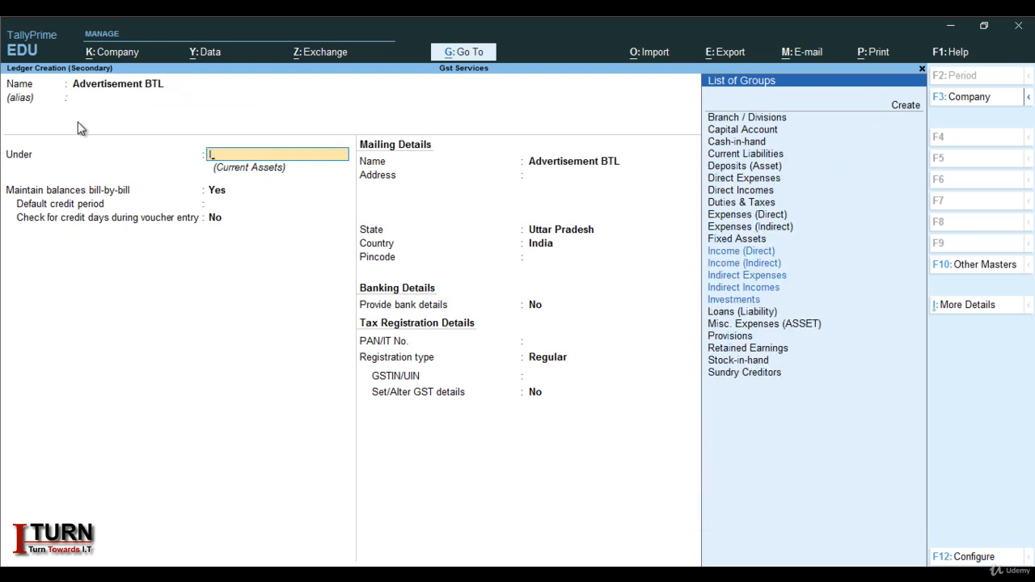
pyautogui.write('n')
pyautogui.press('Down')
pyautogui.press('Down')
pyautogui.press('Down')
pyautogui.press('Down')
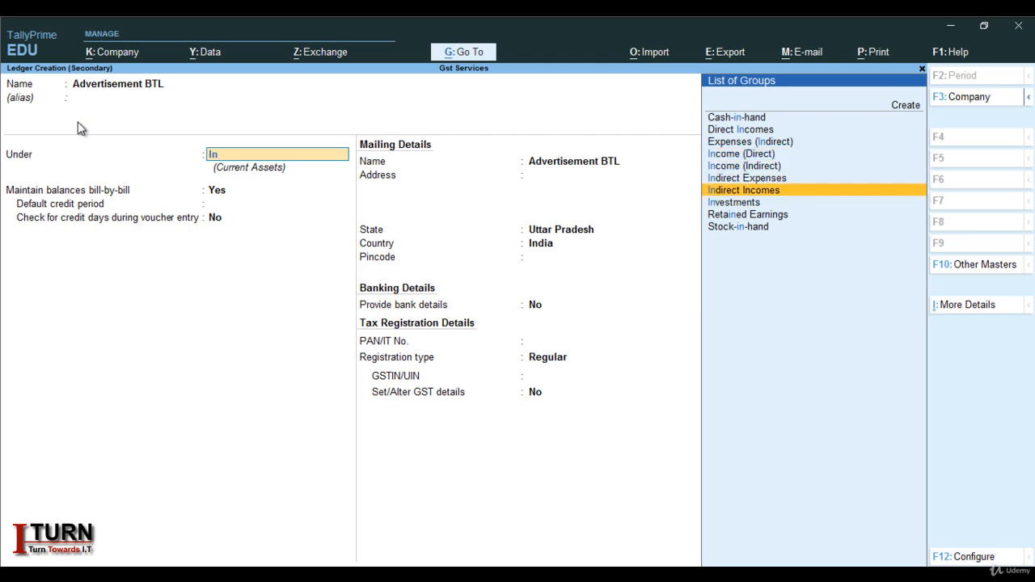
pyautogui.press('Return')
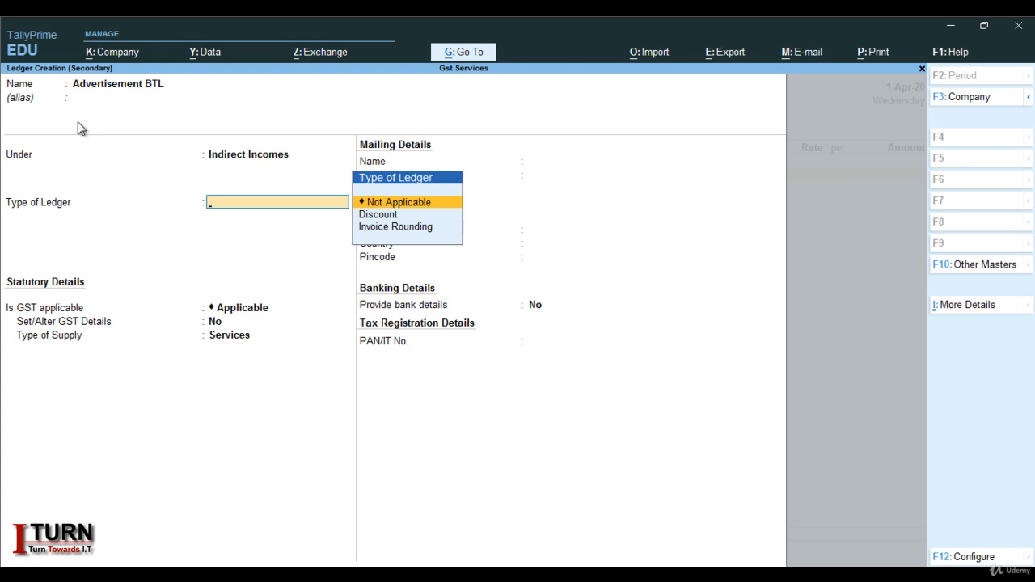
pyautogui.press('Return')
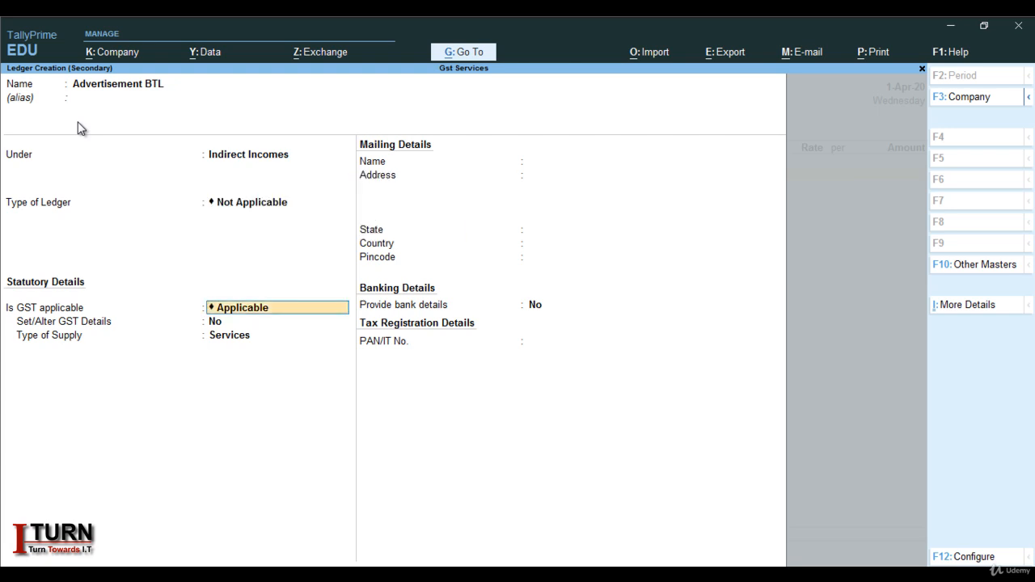
pyautogui.press('Return')
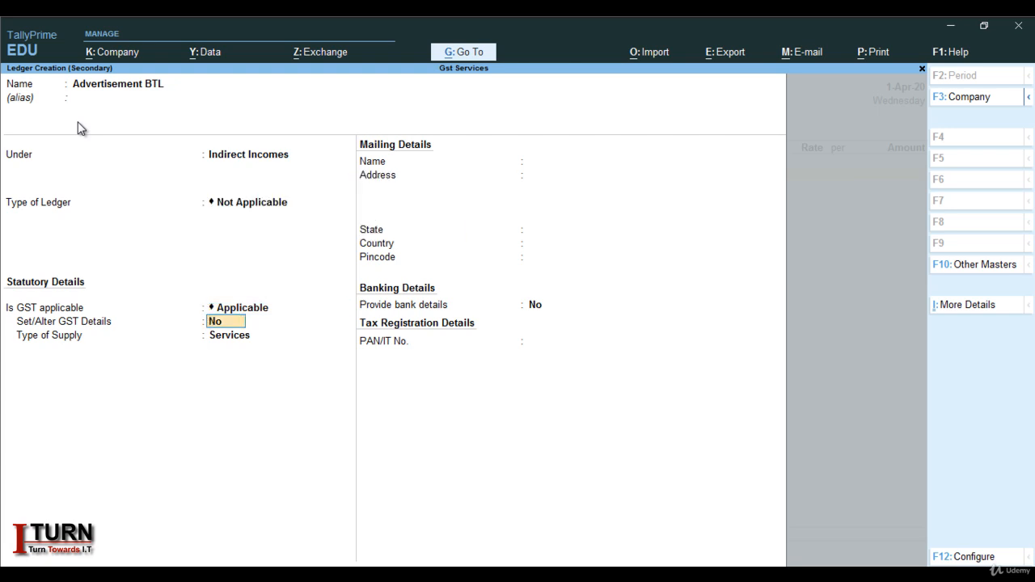
# Set the Advertisement BTL ledger's GST details to nature of transaction Sales Taxable with an Integrated Tax rate of 18%
pyautogui.write('y')
pyautogui.press('Return')
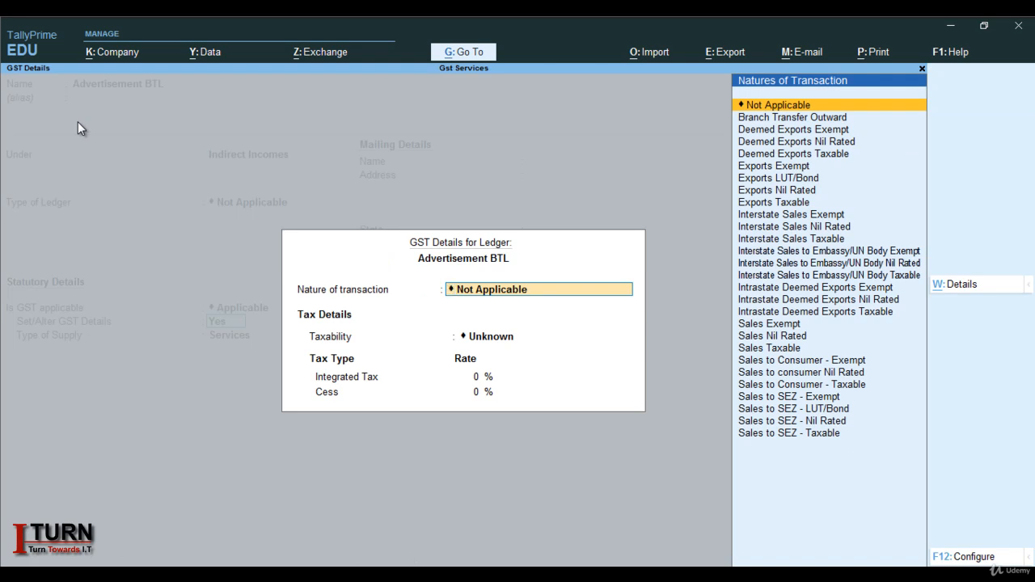
pyautogui.write('Sal')
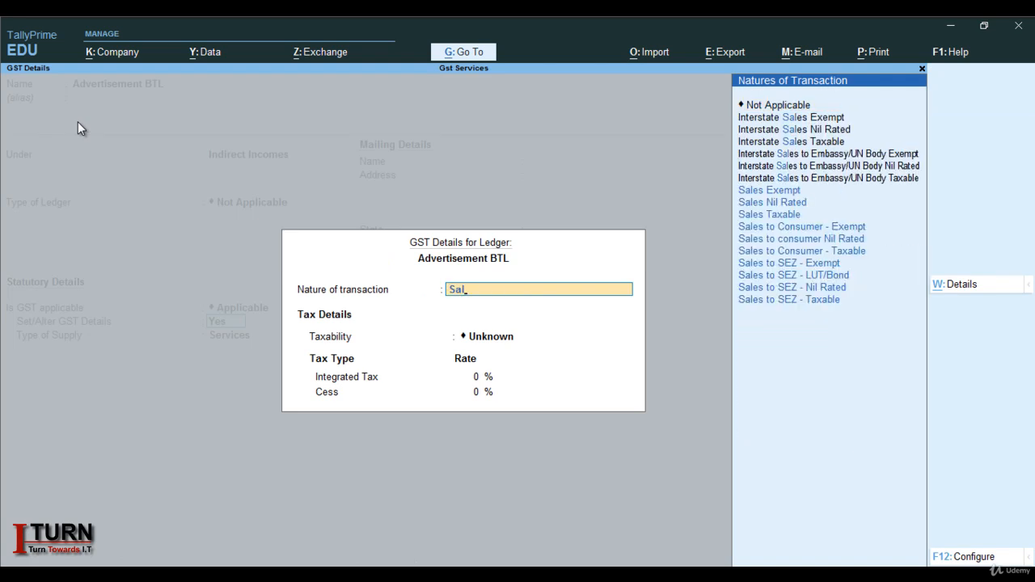
pyautogui.press('Down')
pyautogui.press('Down')
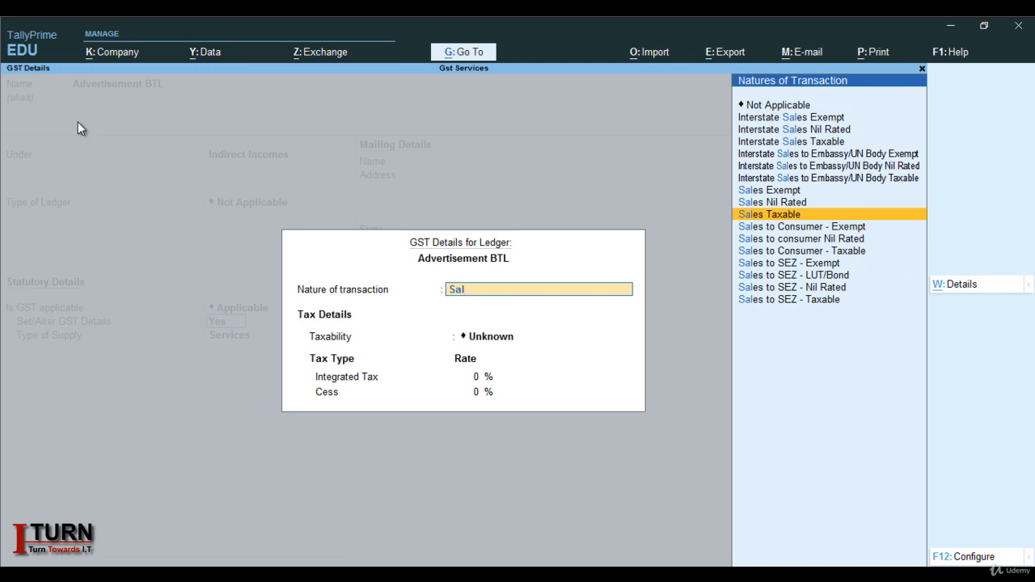
pyautogui.press('Return')
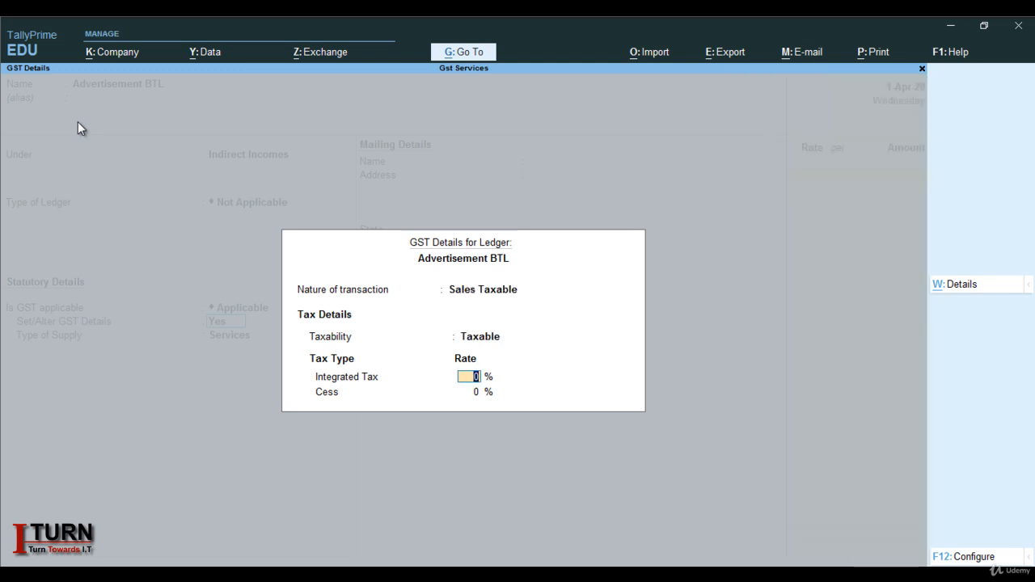
pyautogui.write('18')
pyautogui.press('Return')
pyautogui.press('Return')
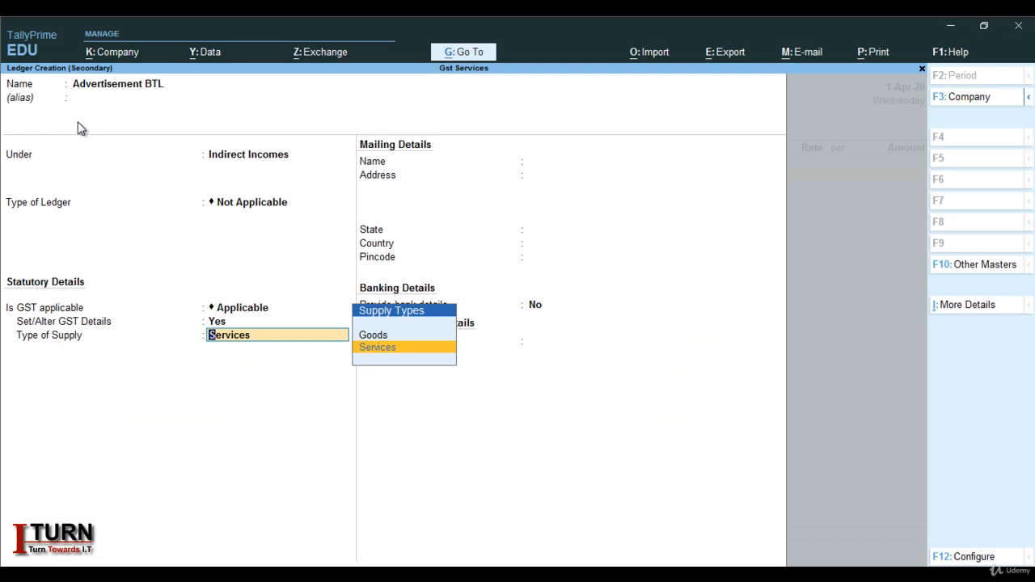
# Keep the type of supply as Services, save the ledger with its remaining defaults and leave its voucher description blank
pyautogui.press('Up')
pyautogui.press('Down')
pyautogui.press('Return')
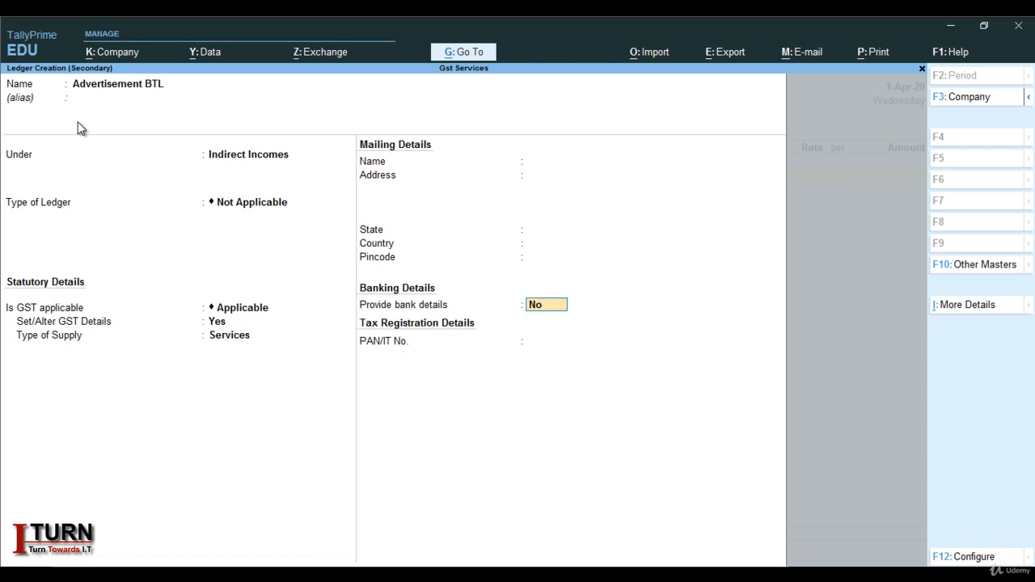
pyautogui.press('Return')
pyautogui.press('Return')
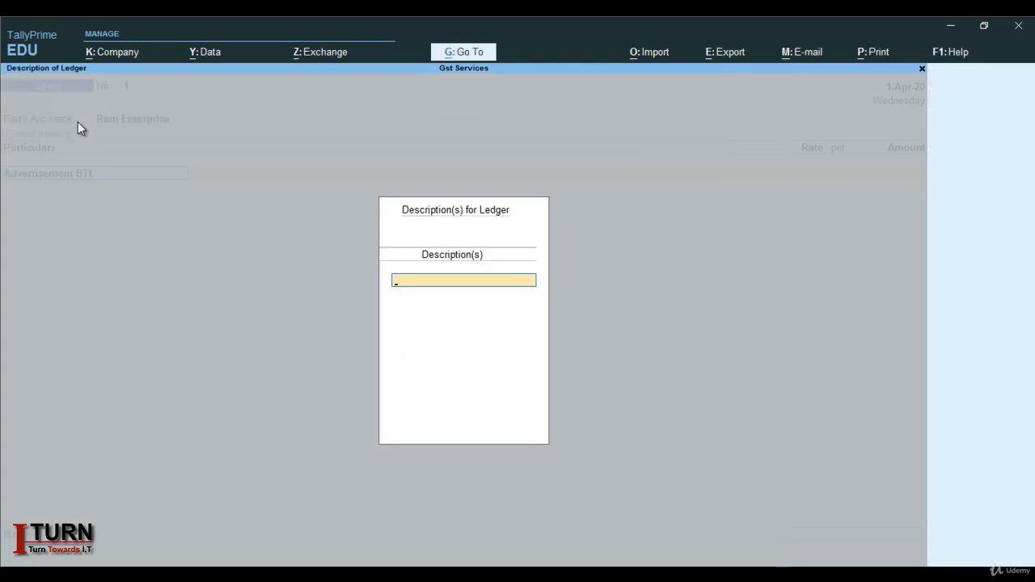
pyautogui.press('Return')
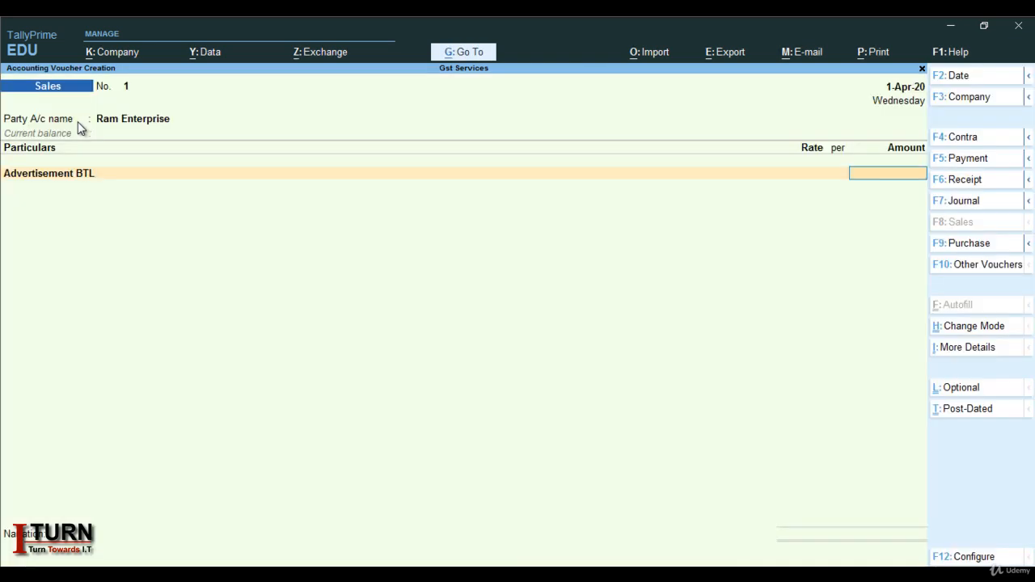
# Enter 4,00,000 as the Advertisement BTL amount and accept the default Sales Taxable classification
pyautogui.write('4,00,')
pyautogui.write('00000')
pyautogui.press('Return')
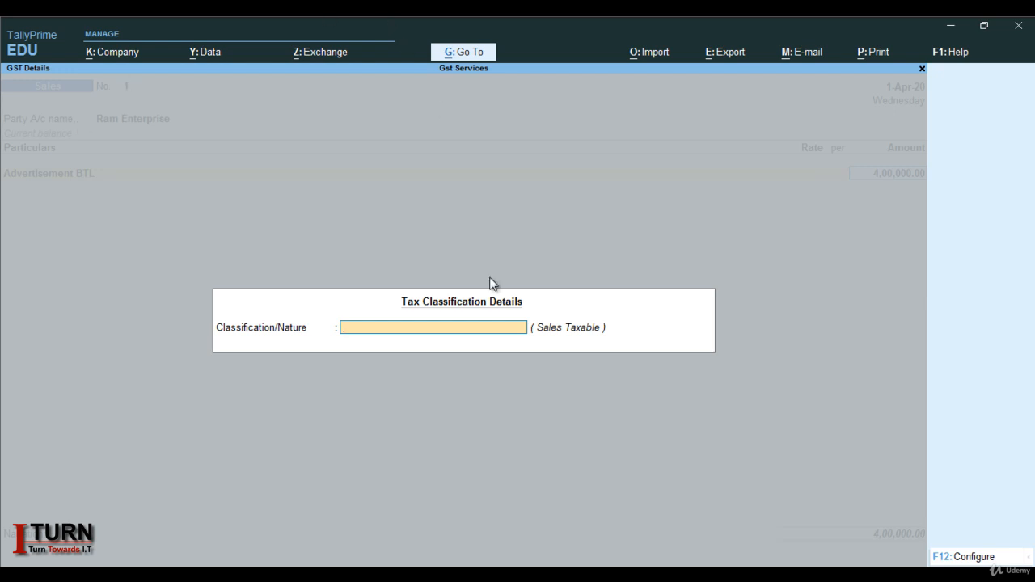
pyautogui.press('Return')
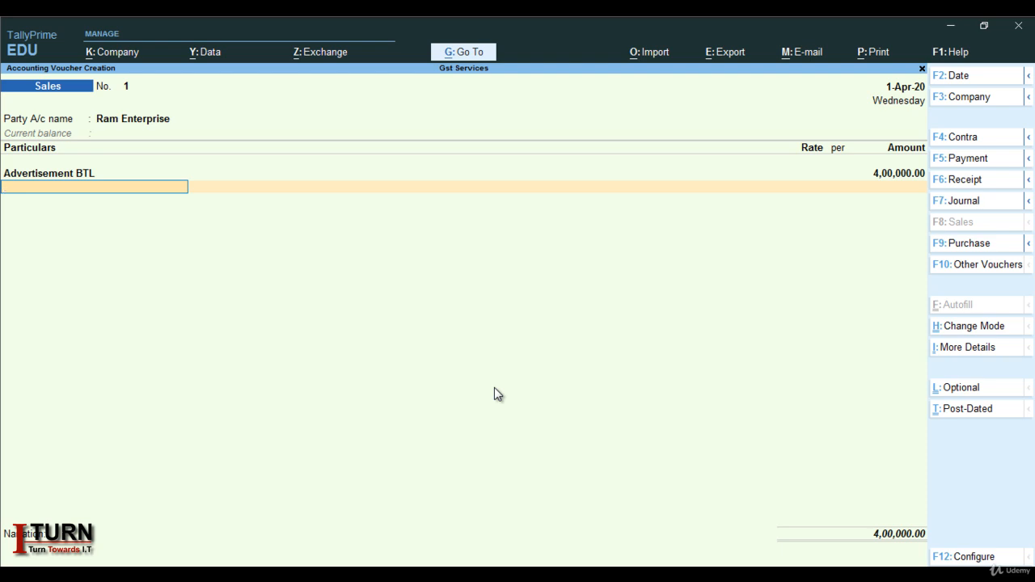
# Start a new ledger named CGST without an alias, under Duties & Taxes, with GST as the type of duty/tax
pyautogui.hotkey('alt', 'c')
pyautogui.press('capslock')
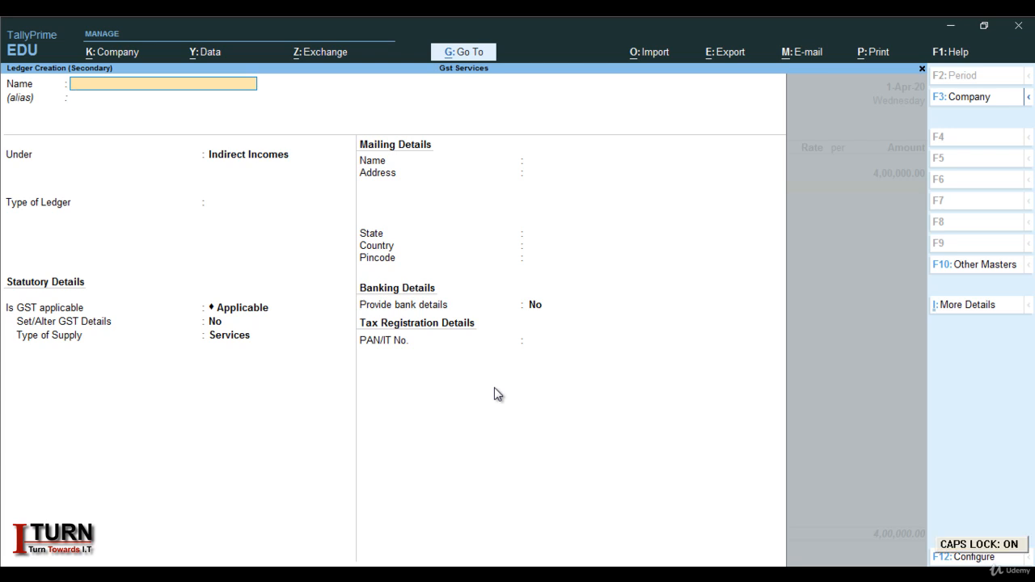
pyautogui.write('CGST')
pyautogui.press('Return')
pyautogui.press('Return')
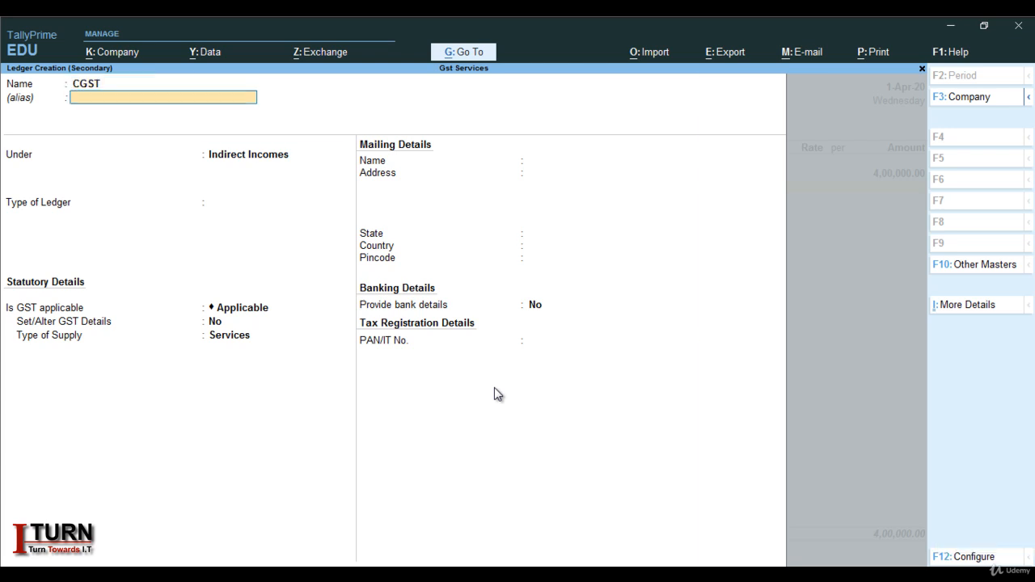
pyautogui.write('DU')
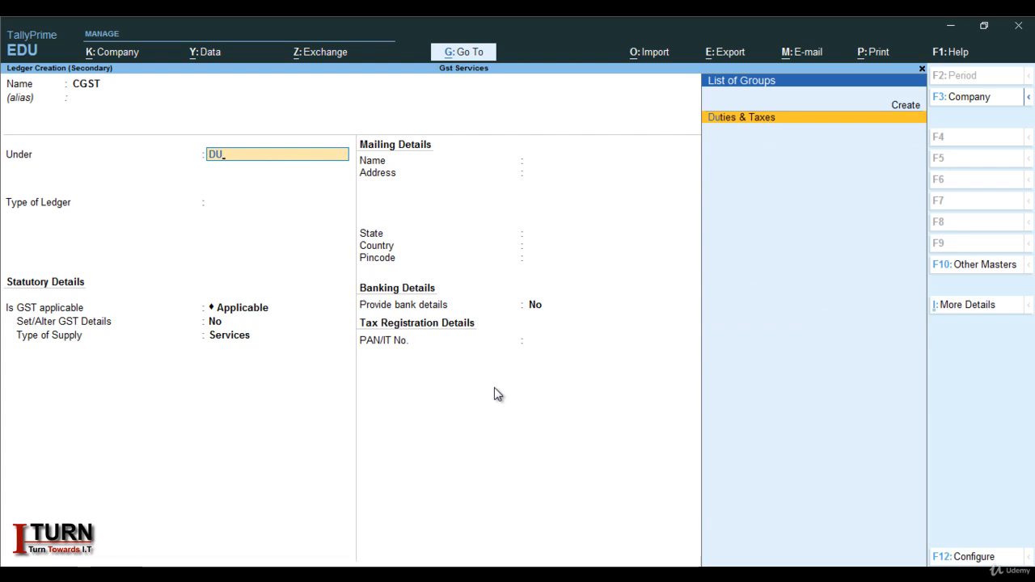
pyautogui.press('Return')
pyautogui.press('Up')
pyautogui.press('Return')
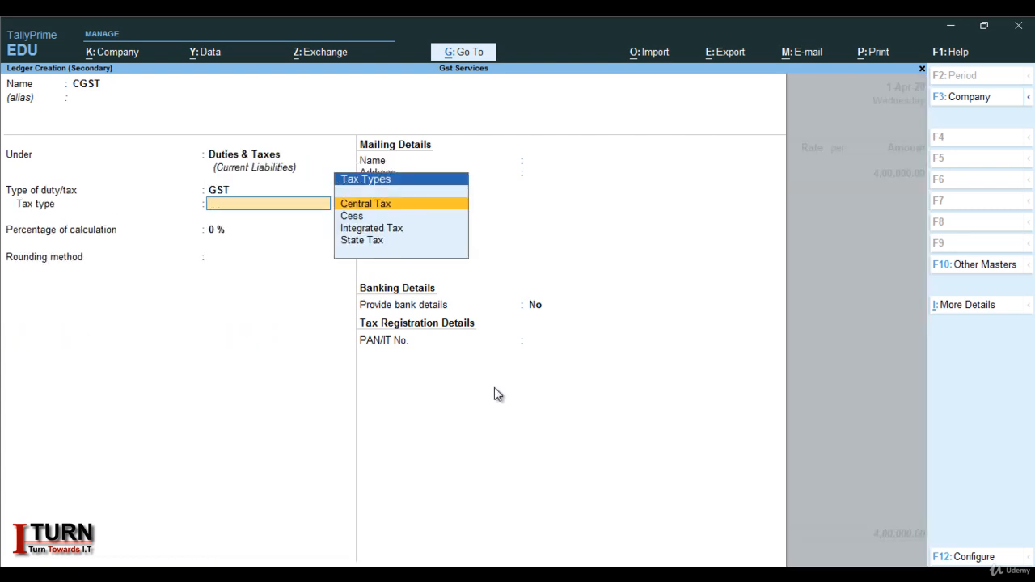
# Set the CGST ledger's tax type to Central Tax and save it with the remaining defaults
pyautogui.press('Down')
pyautogui.press('Up')
pyautogui.press('Return')
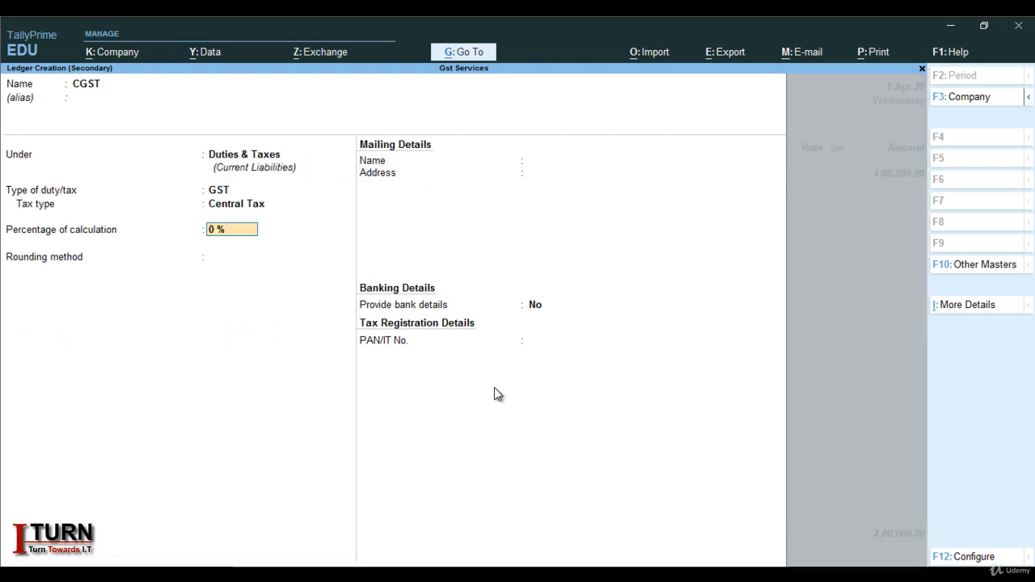
pyautogui.press('Return')
pyautogui.press('Return')
pyautogui.press('Return')
pyautogui.press('Return')
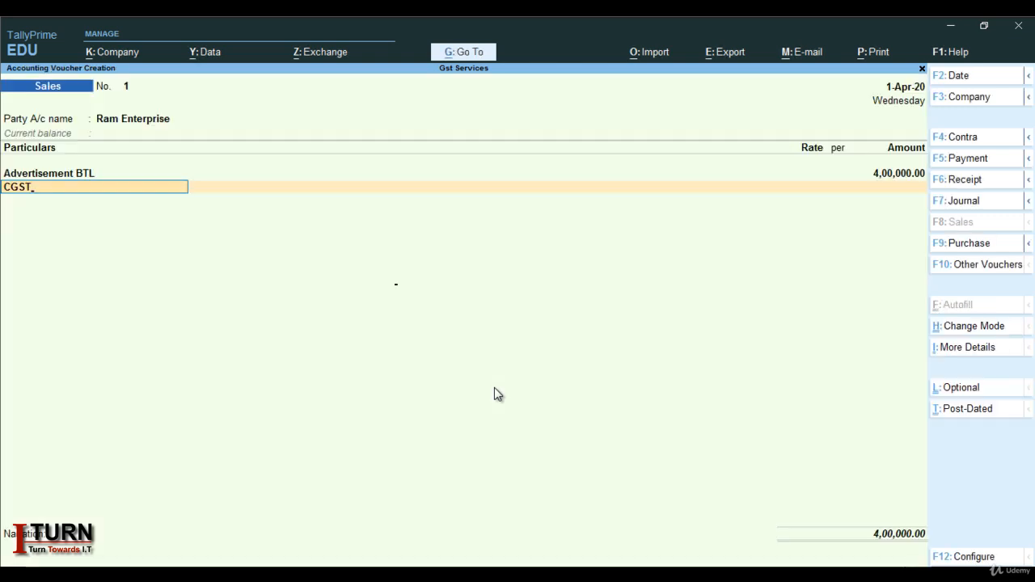
# Add CGST to the sales voucher with no description and accept its automatically calculated amount
pyautogui.press('Return')
pyautogui.press('Return')
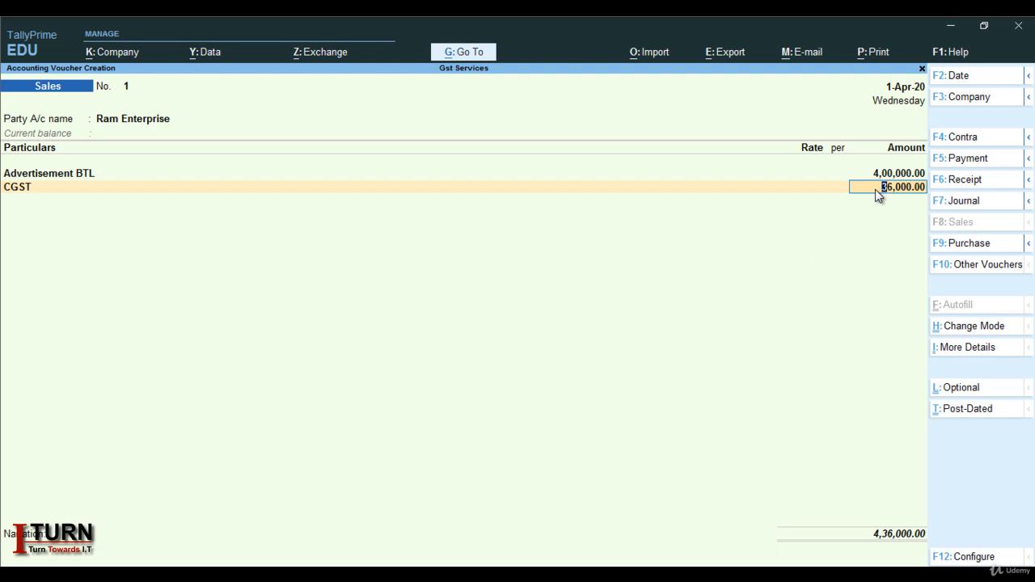
pyautogui.press('Return')
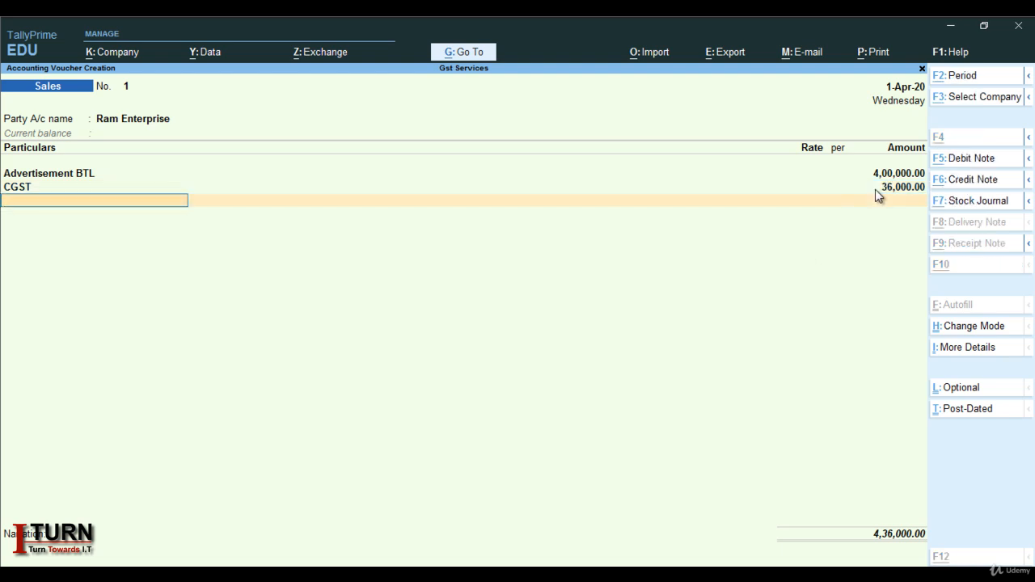
# Start a new ledger named SGST without an alias, keep it under Duties & Taxes and choose GST as its duty/tax type
pyautogui.hotkey('alt', 'c')
pyautogui.write('SGST')
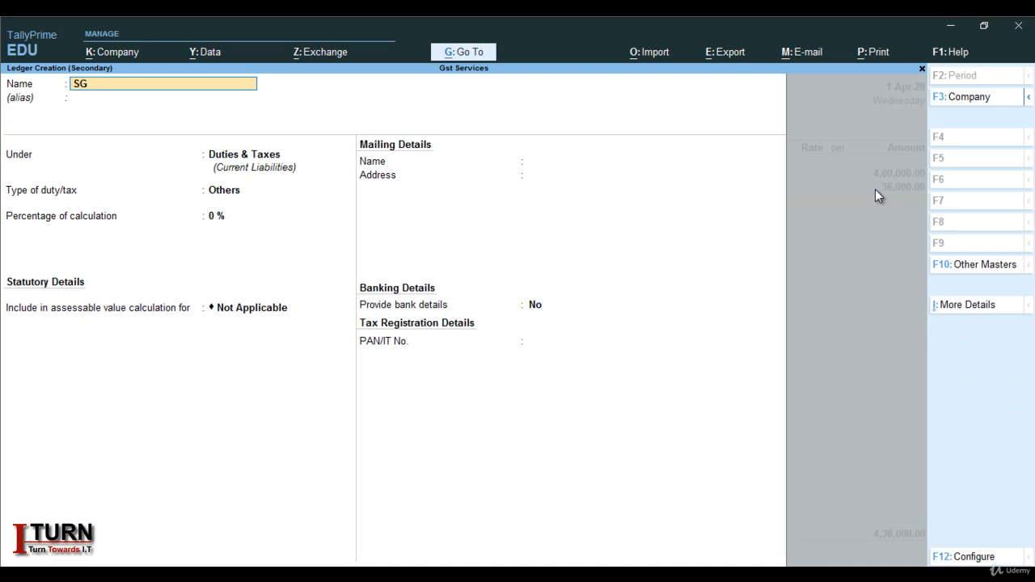
pyautogui.press('Return')
pyautogui.press('Return')
pyautogui.press('Return')
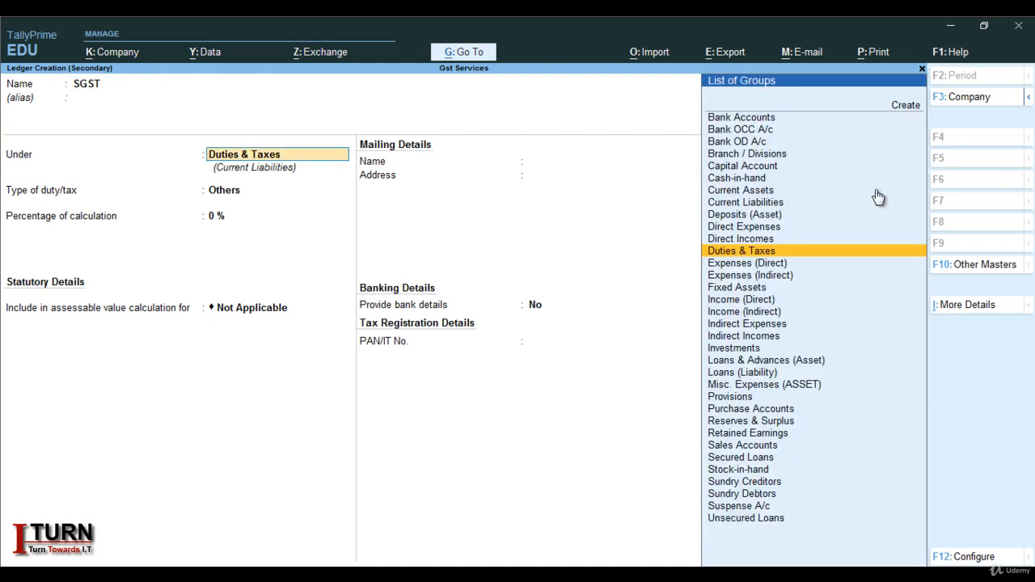
pyautogui.press('Up')
pyautogui.press('Return')
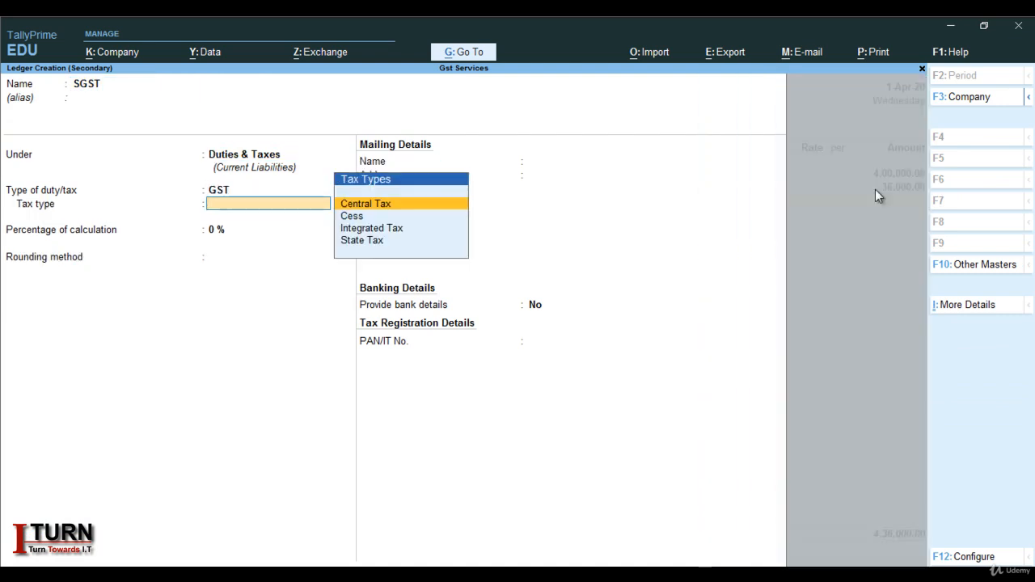
# Set the SGST ledger's tax type to State Tax with rounding Not Applicable, and save it with the remaining defaults
pyautogui.press('Down')
pyautogui.press('Down')
pyautogui.press('Down')
pyautogui.press('Return')
pyautogui.press('Return')
pyautogui.press('Return')
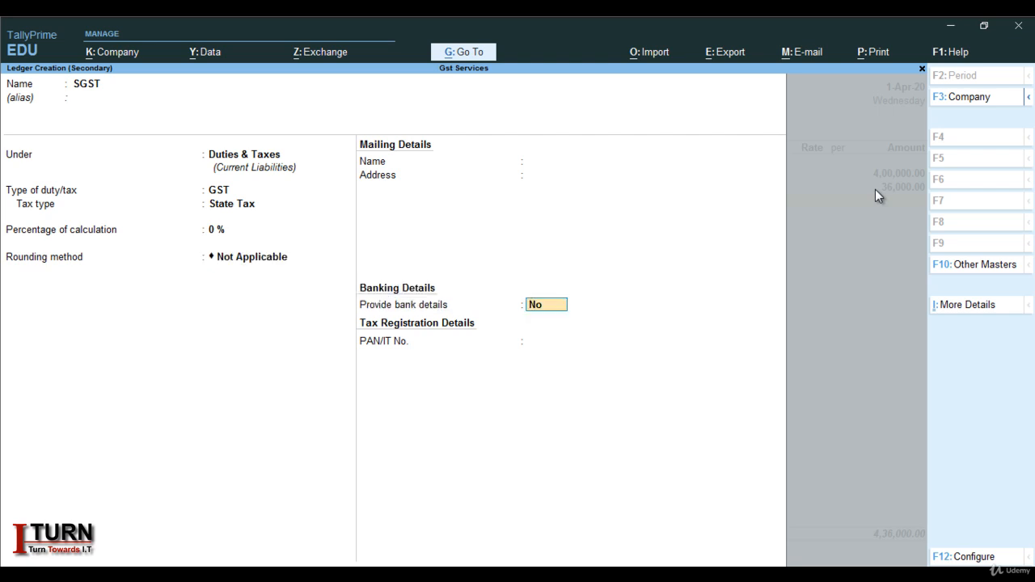
pyautogui.press('Return')
pyautogui.press('Return')
# Accept the SGST line with its calculated amount and save the sales voucher without a narration
pyautogui.press('Return')
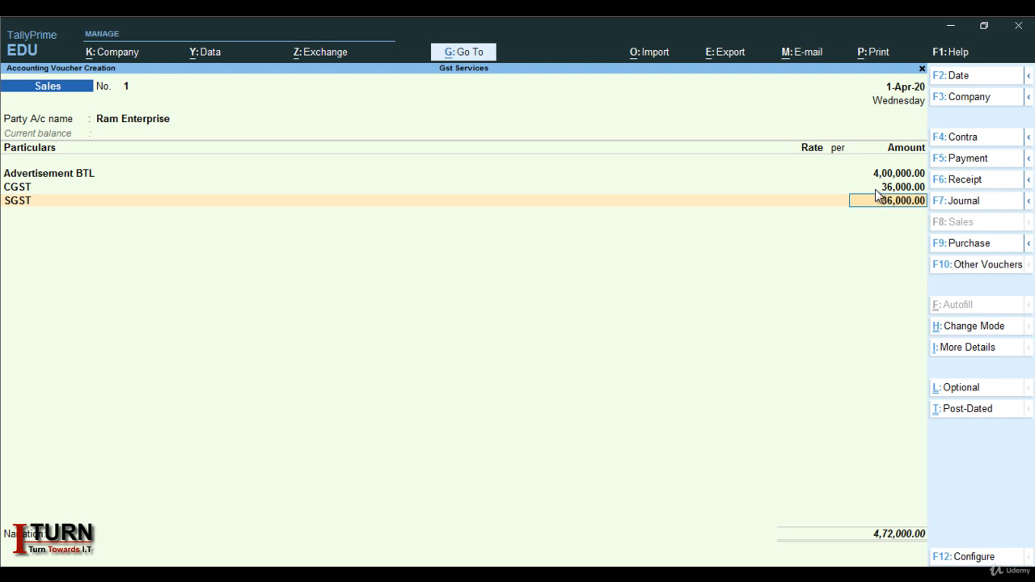
pyautogui.press('Return')
pyautogui.press('Return')
pyautogui.press('Return')
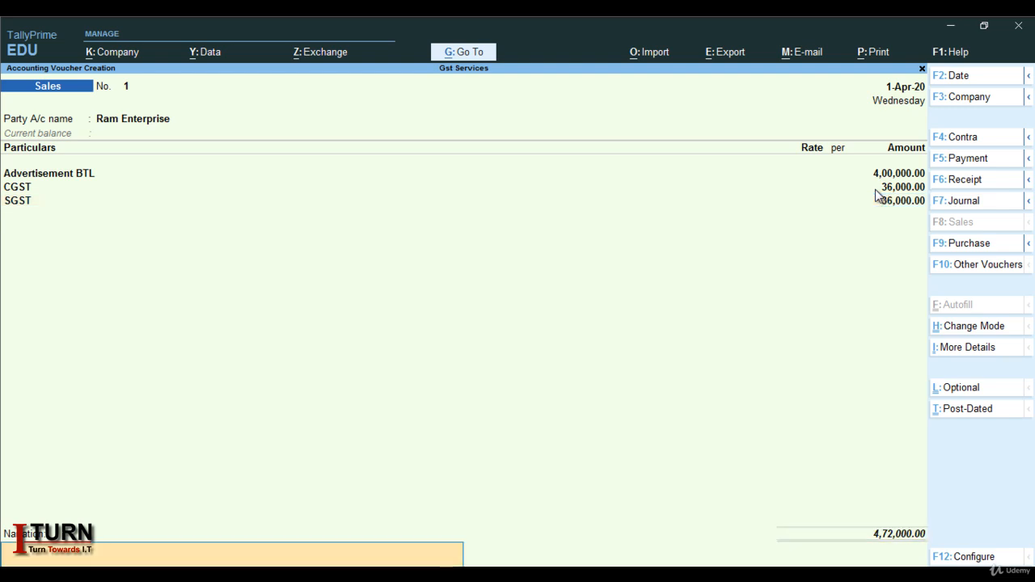
pyautogui.press('Return')
pyautogui.press('Return')
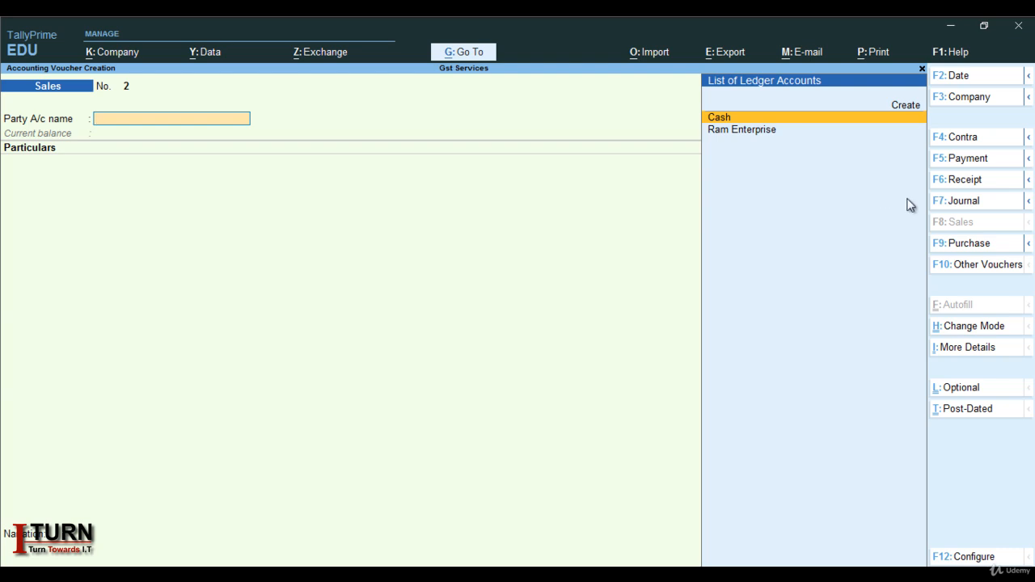
# Start a purchase voucher with supplier invoice number 4646 dated 1-Apr-20
pyautogui.click(961, 243)
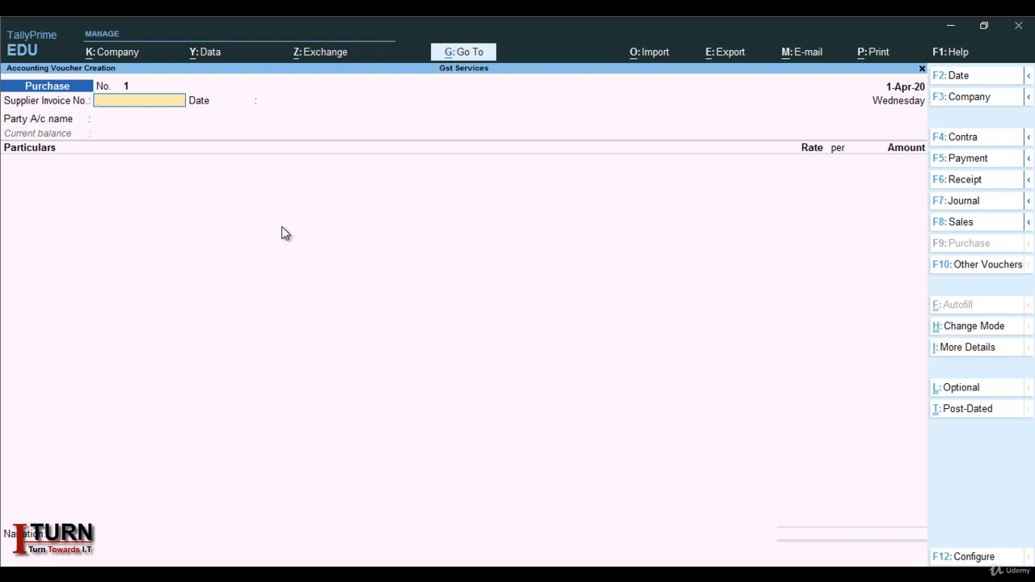
pyautogui.write('4646')
pyautogui.press('Return')
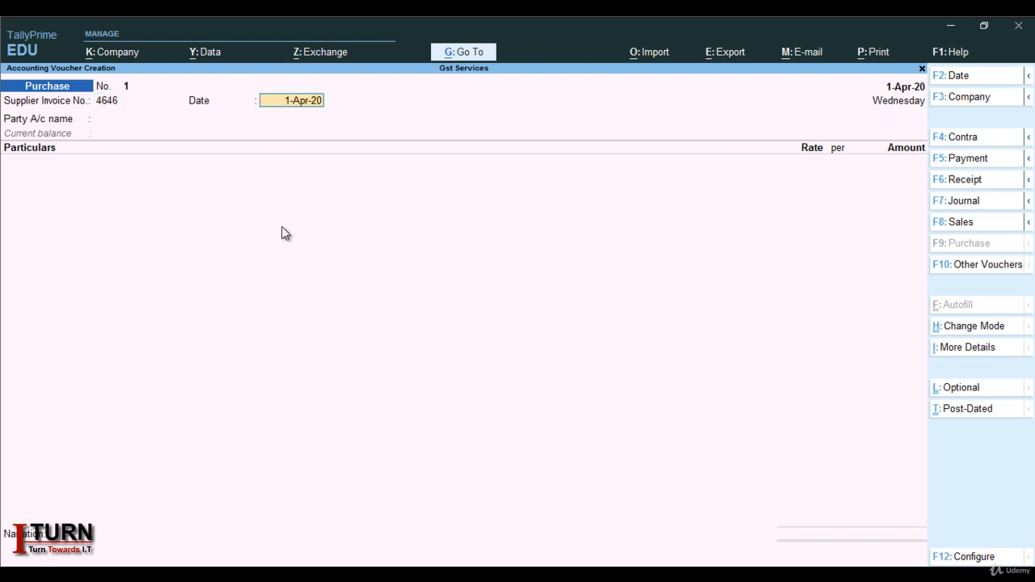
pyautogui.press('Return')
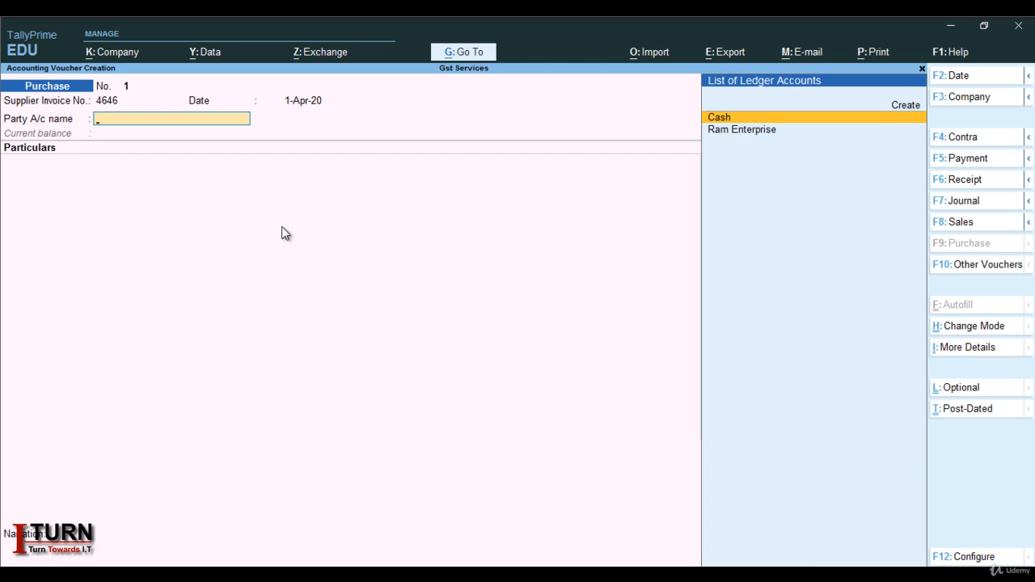
# Start a new party ledger for the purchase named Shyam Ent, without an alias, under Sundry Creditors
pyautogui.hotkey('alt', 'c')
pyautogui.write('S')
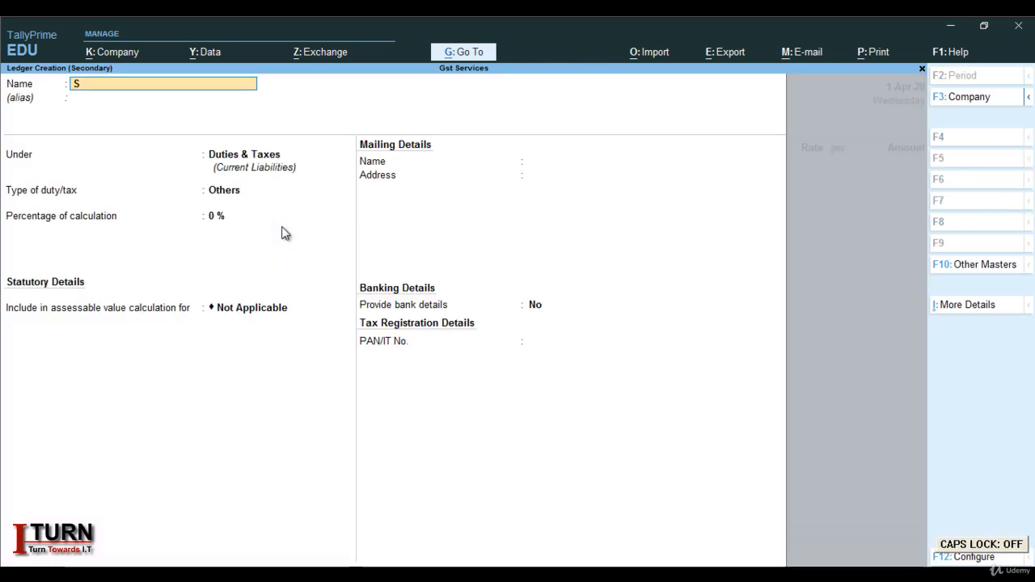
pyautogui.write('hyam Ent')
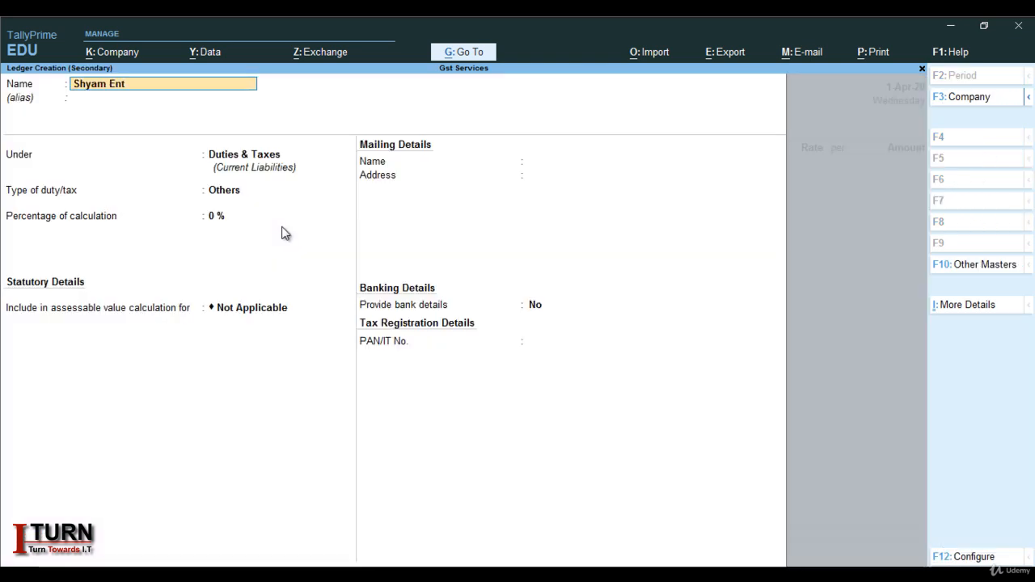
pyautogui.press('Return')
pyautogui.press('Return')
pyautogui.write('Sun')
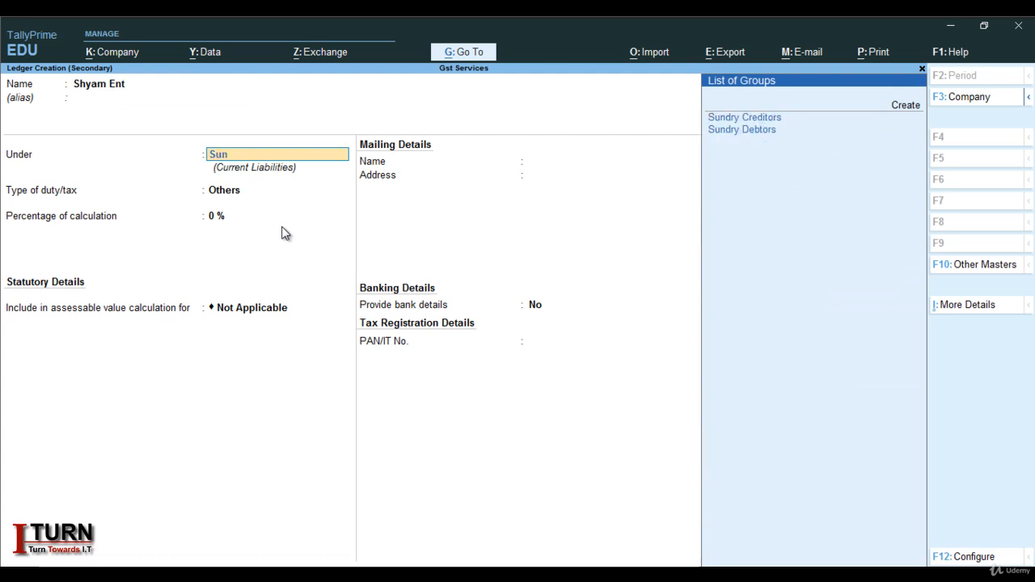
pyautogui.press('Return')
# Keep bill-by-bill balances on for Shyam Ent and leave its credit period and mailing address blank
pyautogui.press('Return')
pyautogui.press('Return')
pyautogui.press('Return')
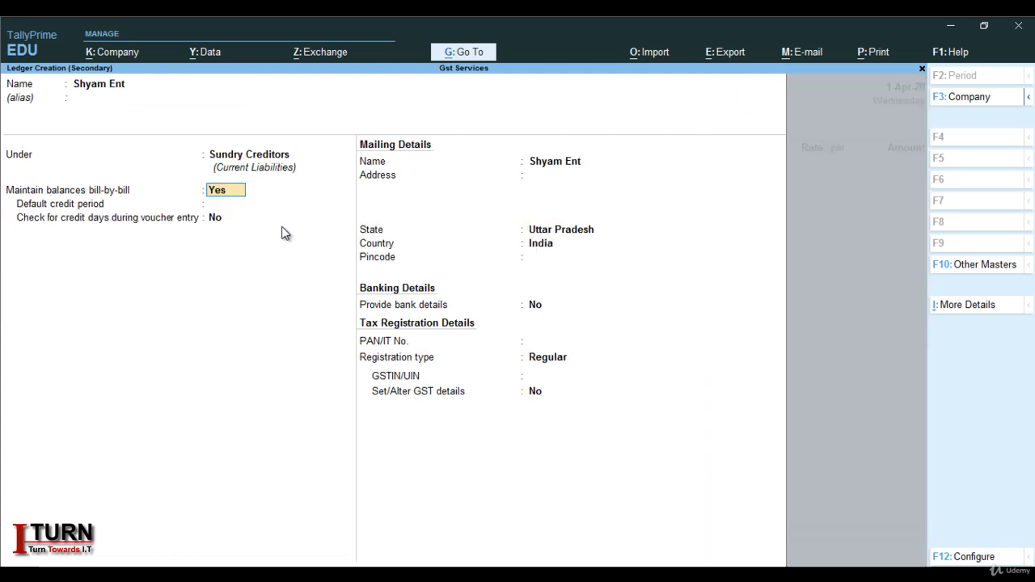
pyautogui.press('Return')
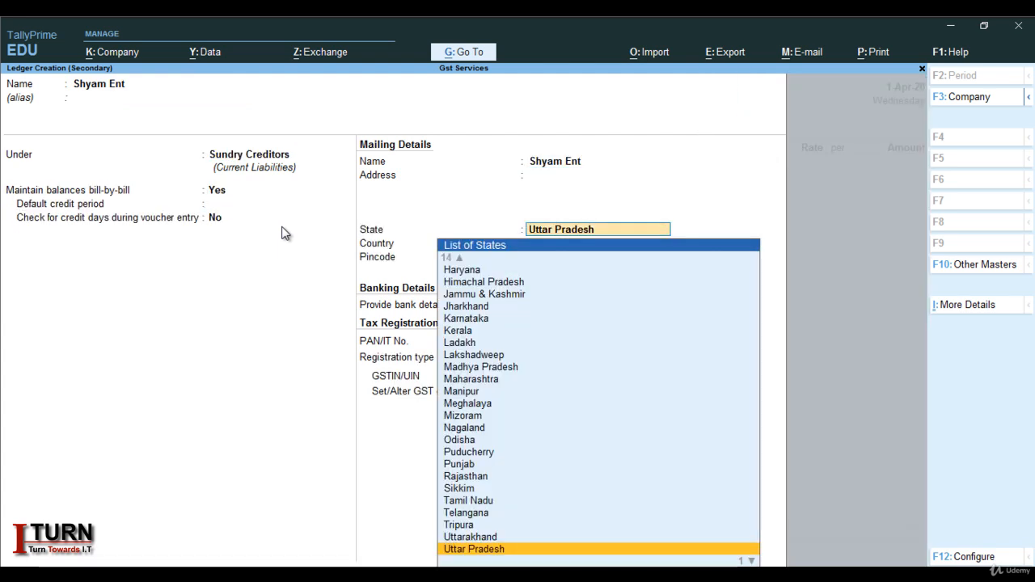
# Set the supplier's state to Kerala, keep the country as India and leave pincode, bank details and PAN unfilled
pyautogui.write('Ke')
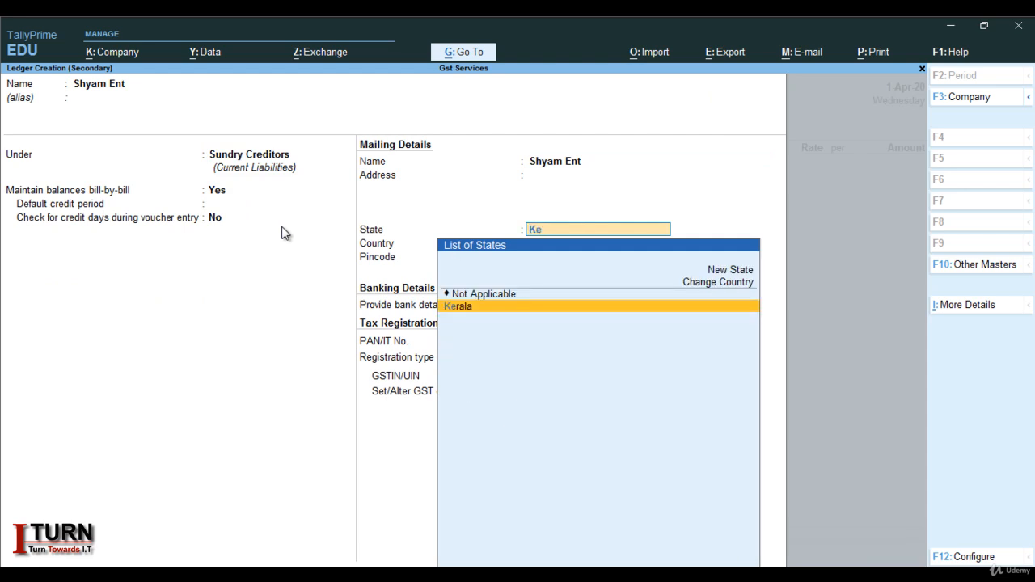
pyautogui.press('Return')
pyautogui.press('Return')
pyautogui.press('Return')
pyautogui.press('Return')
pyautogui.press('Return')
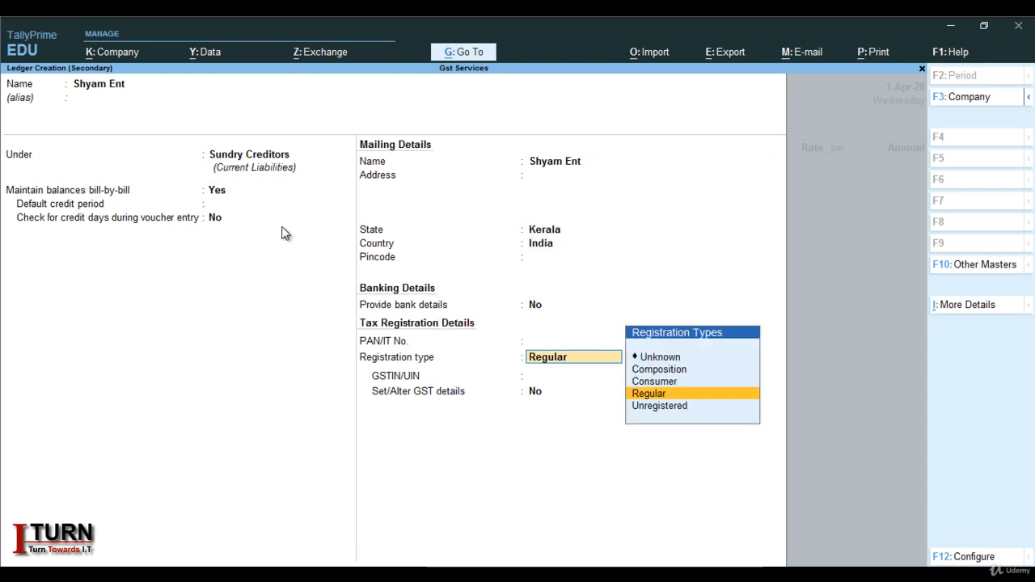
# Keep Shyam Ent's registration type as Regular, enter its GSTIN without extra GST details, and save the ledger
pyautogui.write('0')
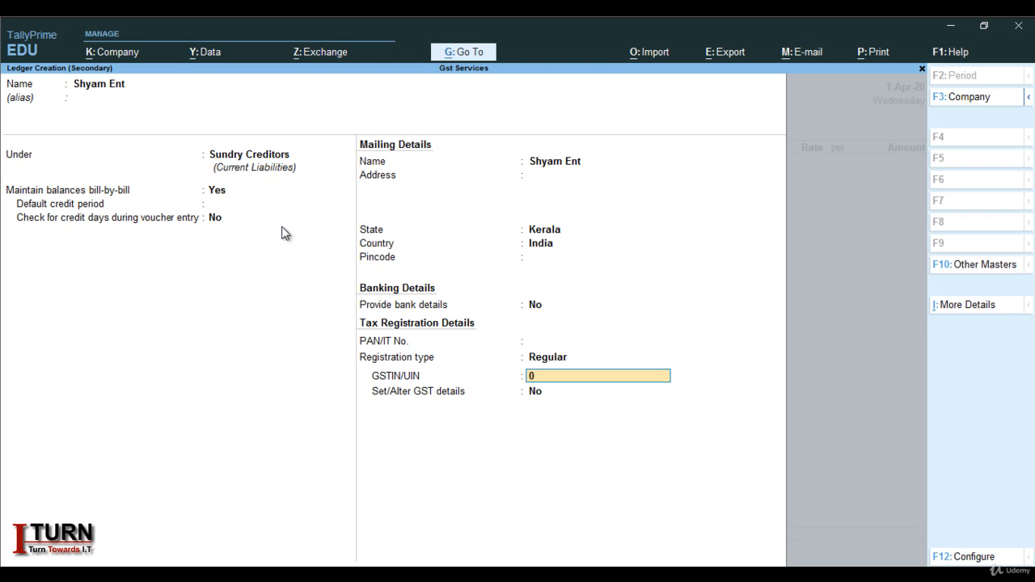
pyautogui.write('6FGDASDGSDD')
pyautogui.press('Return')
pyautogui.press('Return')
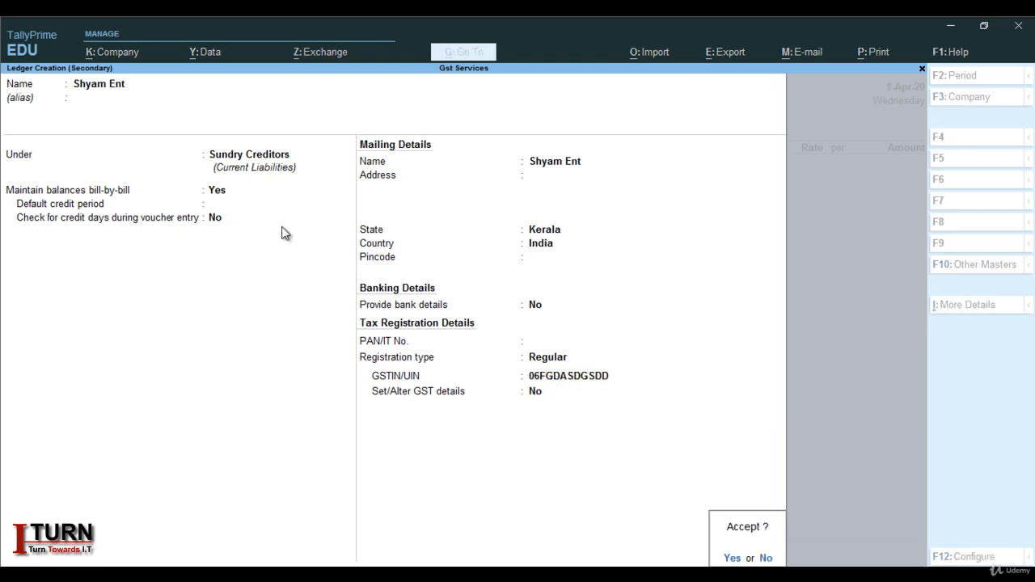
pyautogui.press('Return')
# Accept the purchase voucher's party, receipt and order details with the dispatch, payment and delivery fields left blank
pyautogui.press('Return')
pyautogui.press('Return')
pyautogui.press('Return')
pyautogui.press('Return')
pyautogui.press('Return')
pyautogui.press('Return')
pyautogui.press('Return')
pyautogui.press('Return')
pyautogui.press('Return')
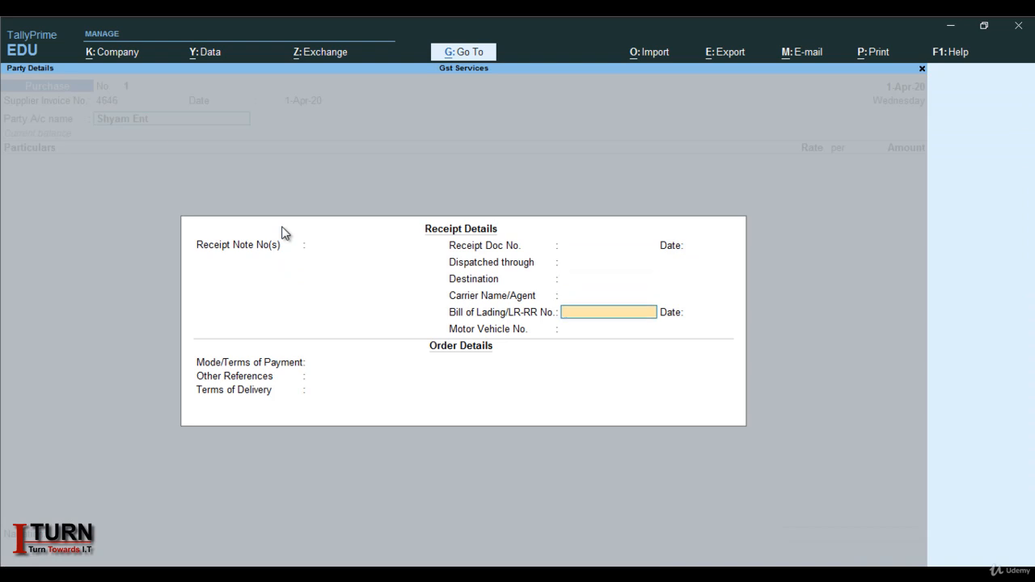
pyautogui.press('Return')
pyautogui.press('Return')
pyautogui.press('Return')
pyautogui.press('Return')
pyautogui.press('Return')
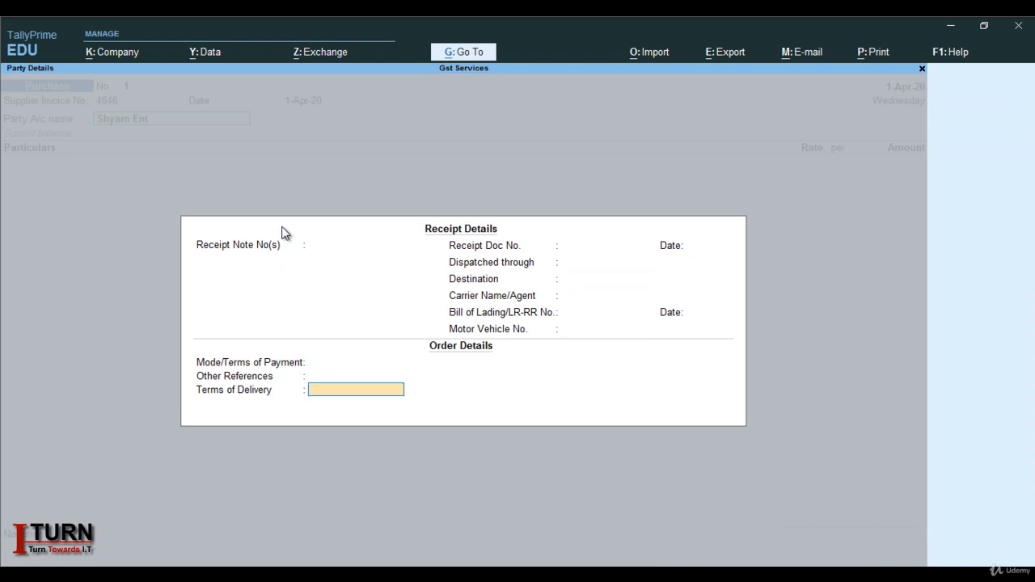
pyautogui.press('Return')
pyautogui.press('Return')
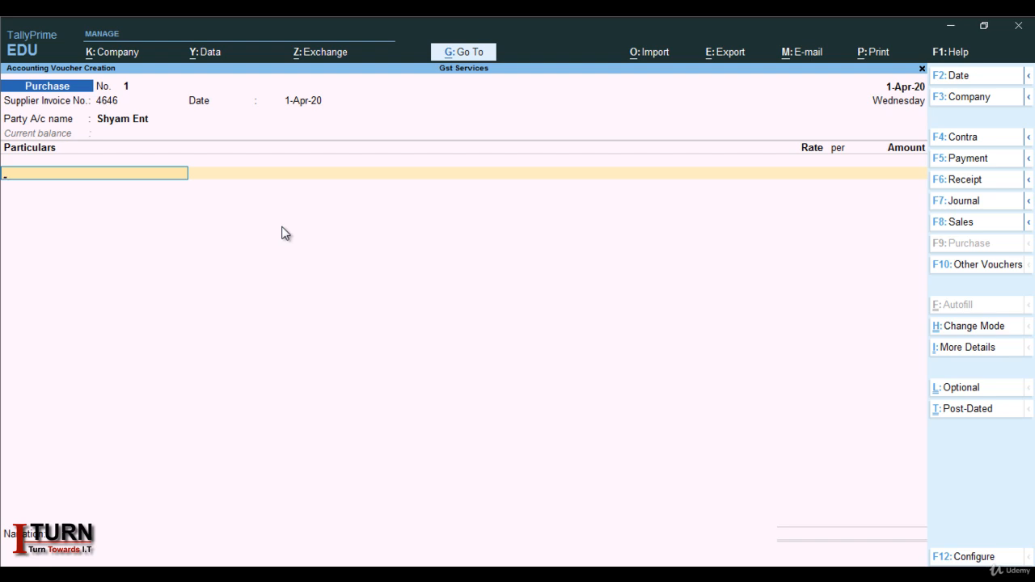
# Start a new ledger for the voucher's first particulars line named Legal Con Services, without an alias
pyautogui.hotkey('alt', 'c')
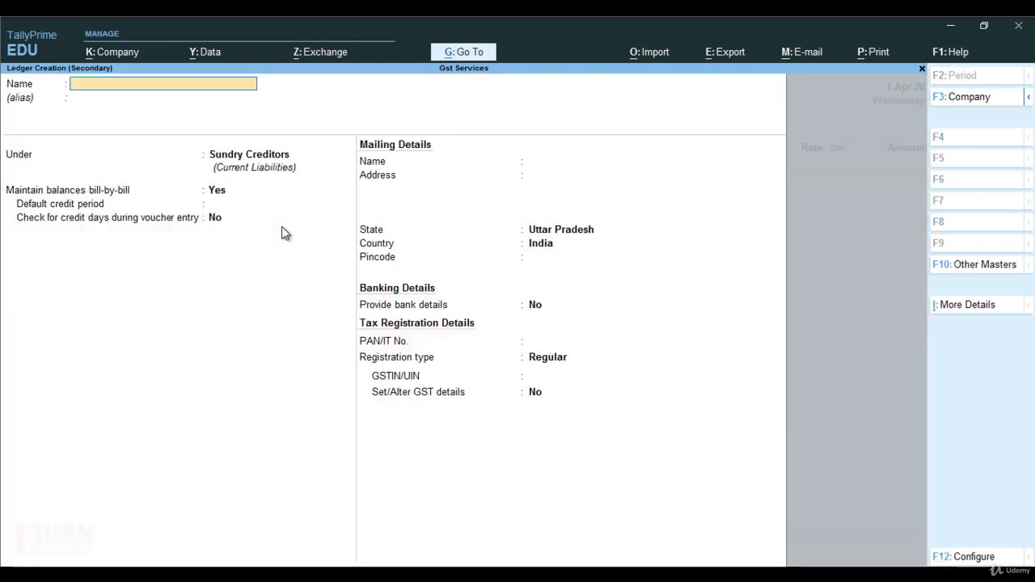
pyautogui.write('Leg')
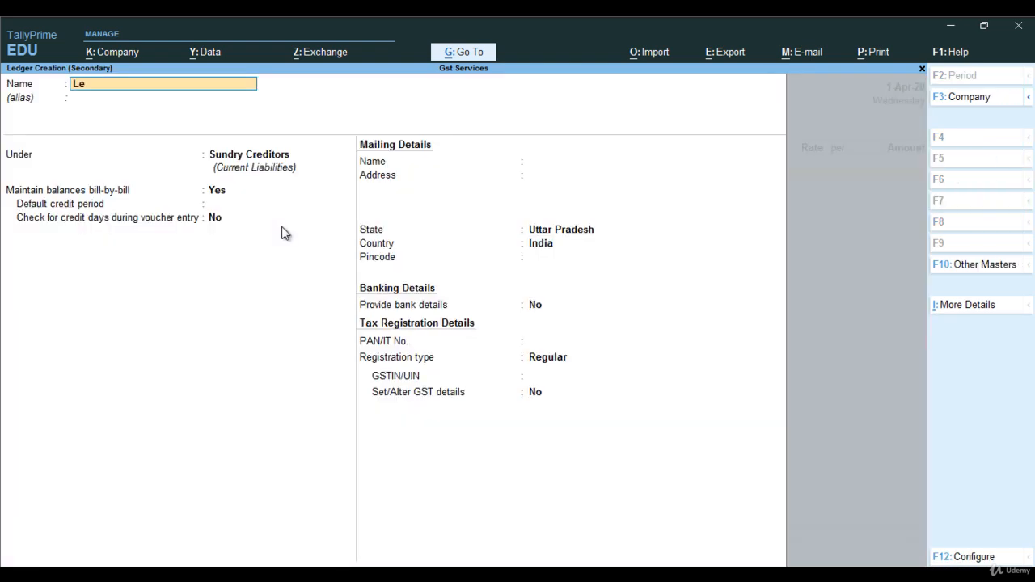
pyautogui.press('capslock')
pyautogui.write('AL')
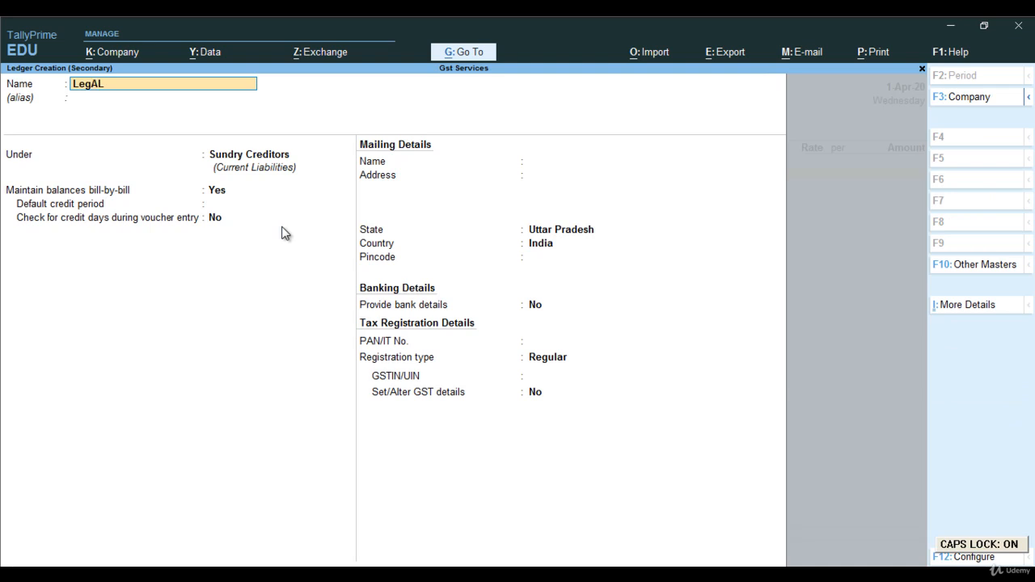
pyautogui.press('BackSpace')
pyautogui.press('BackSpace')
pyautogui.press('capslock')
pyautogui.write('al Con')
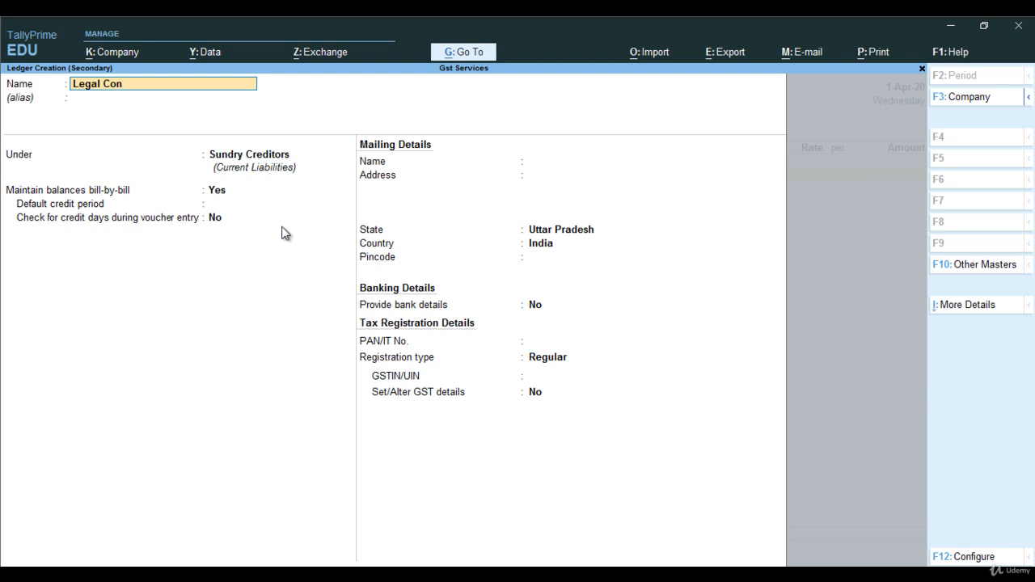
pyautogui.write(' Se')
pyautogui.press('BackSpace')
pyautogui.write('vices')
pyautogui.press('Return')
pyautogui.press('Return')
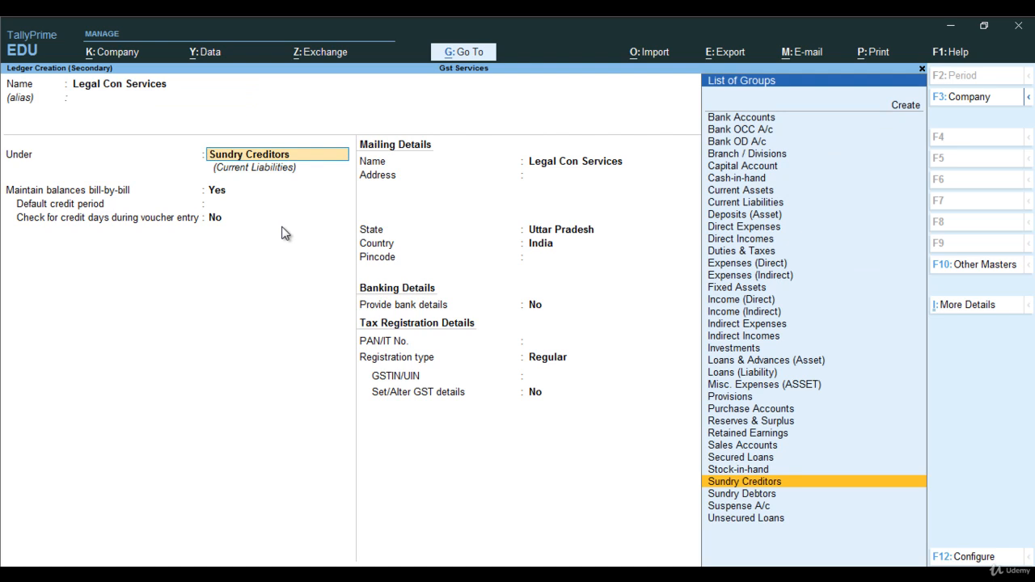
# Put Legal Con Services under Indirect Expenses with its type of ledger as Not Applicable
pyautogui.write('i')
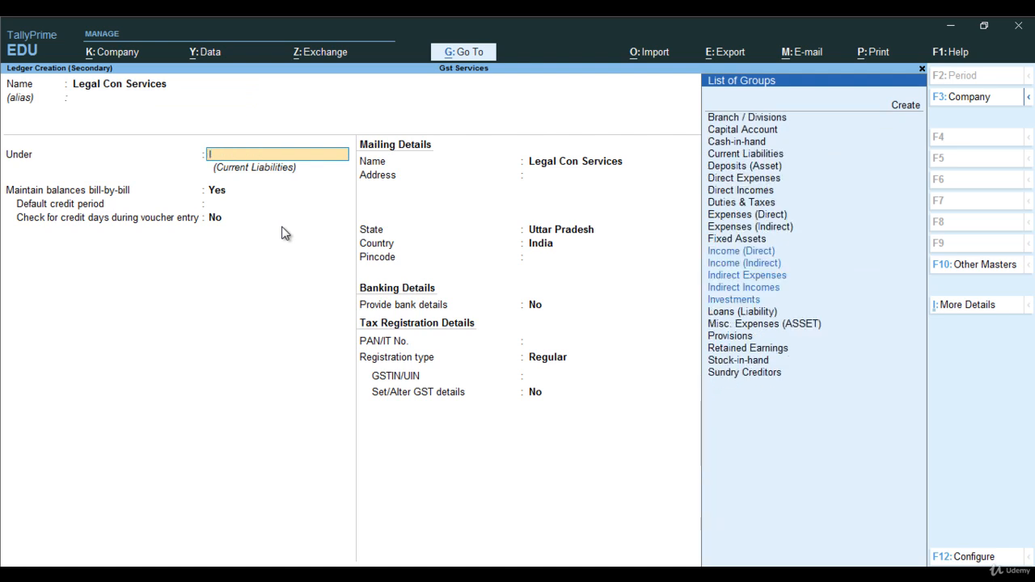
pyautogui.write('n')
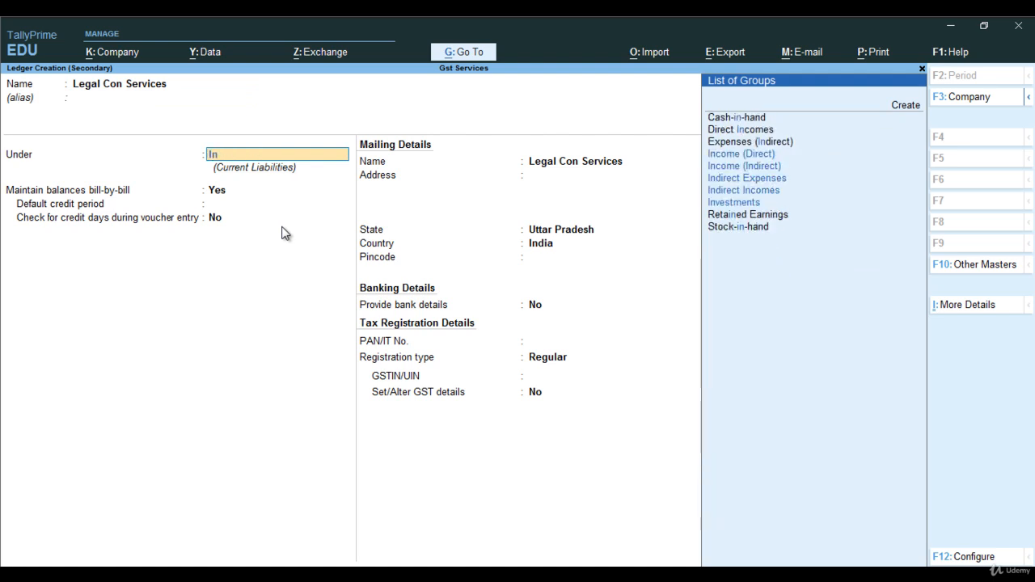
pyautogui.press('Down')
pyautogui.press('Down')
pyautogui.press('Return')
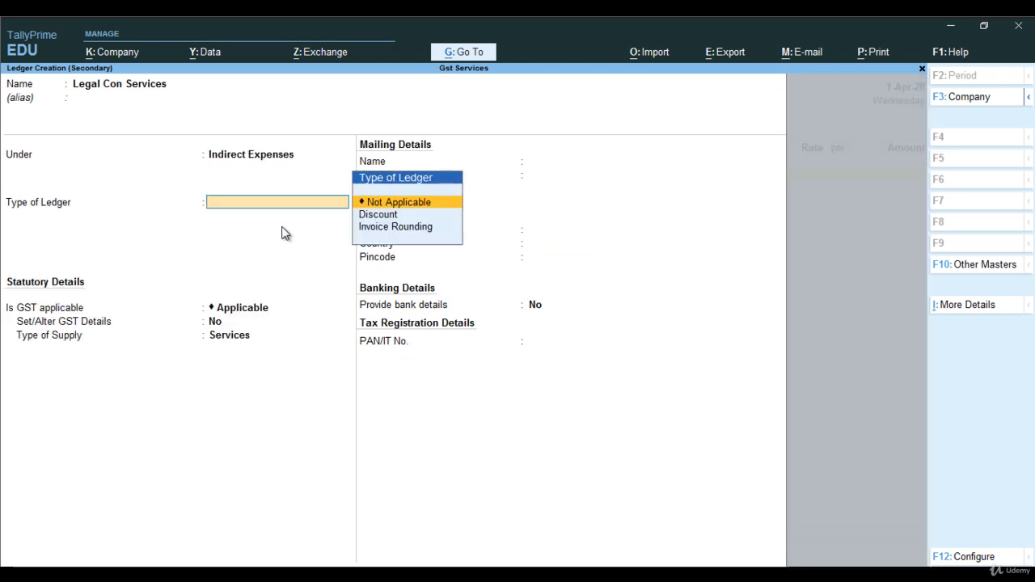
pyautogui.press('Return')
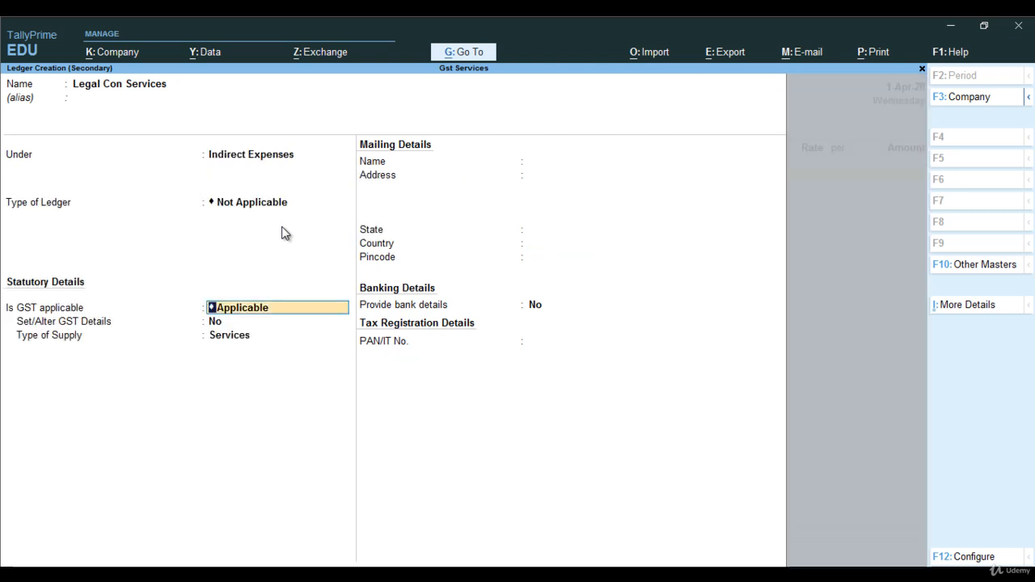
# Keep GST applicable, enable GST details for Legal Con Services, and set the nature of transaction to Interstate Purchase Taxable
pyautogui.press('Return')
pyautogui.press('y')
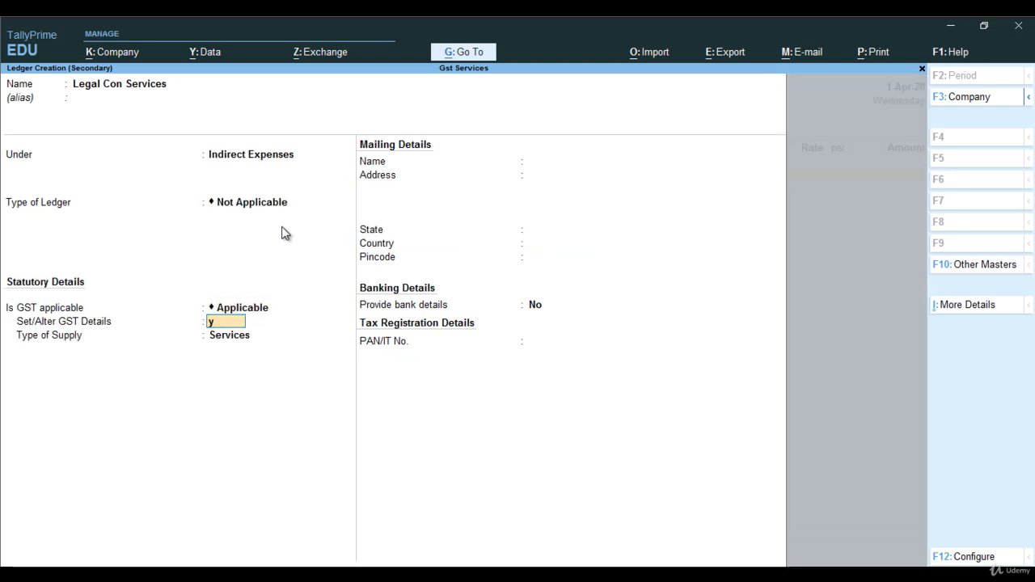
pyautogui.press('Return')
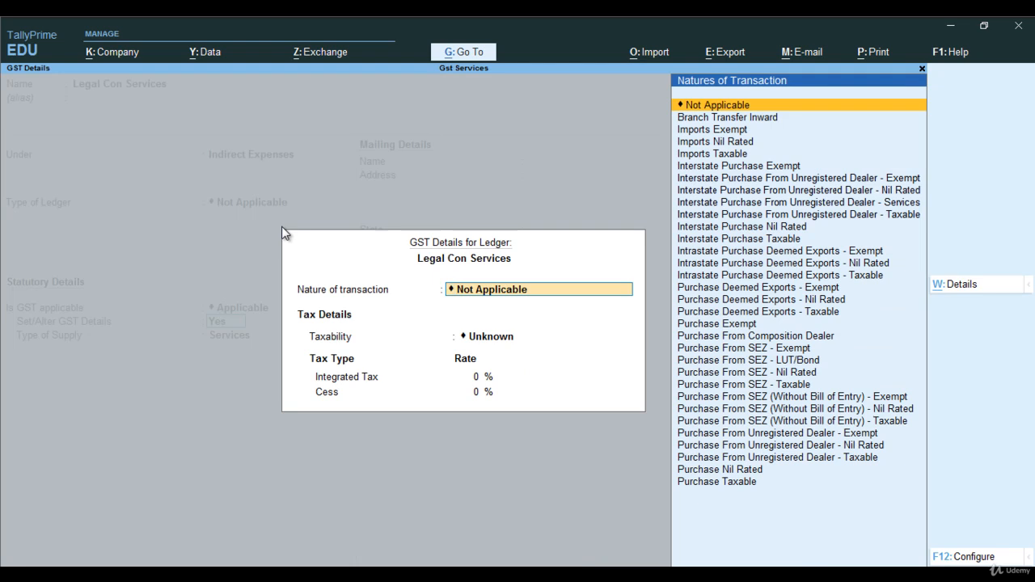
pyautogui.write('Pu')
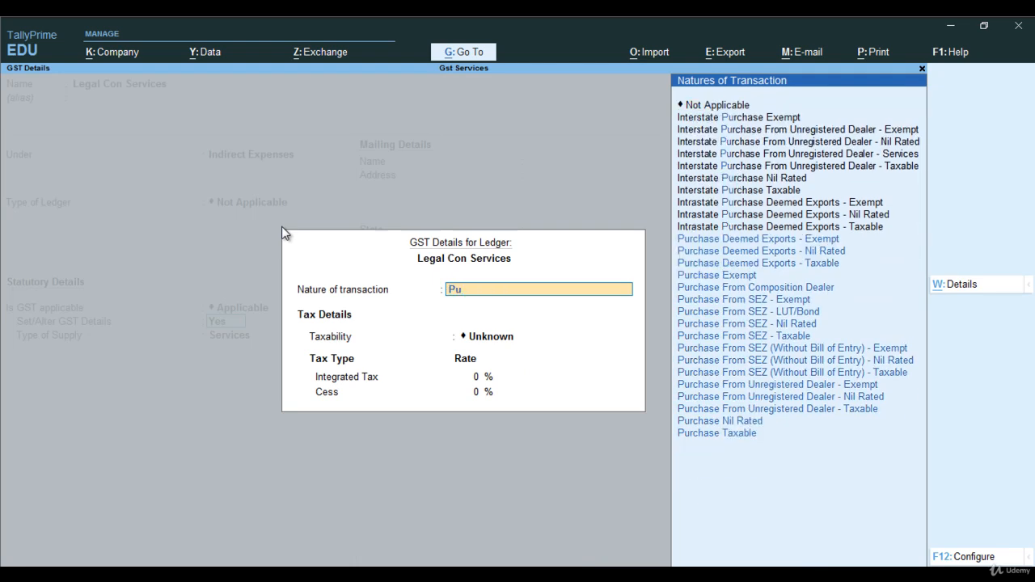
pyautogui.press('BackSpace')
pyautogui.press('BackSpace')
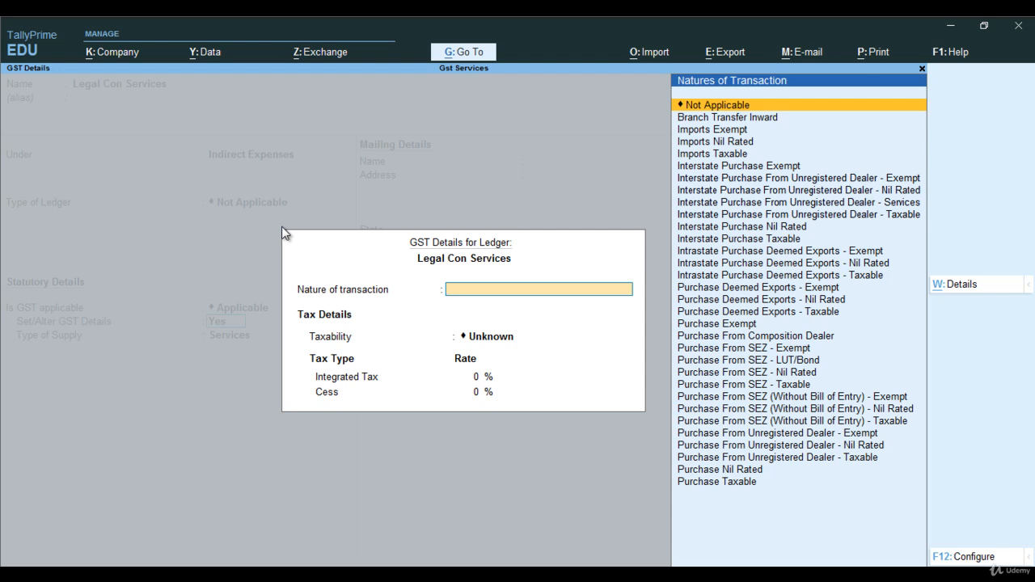
pyautogui.write('In')
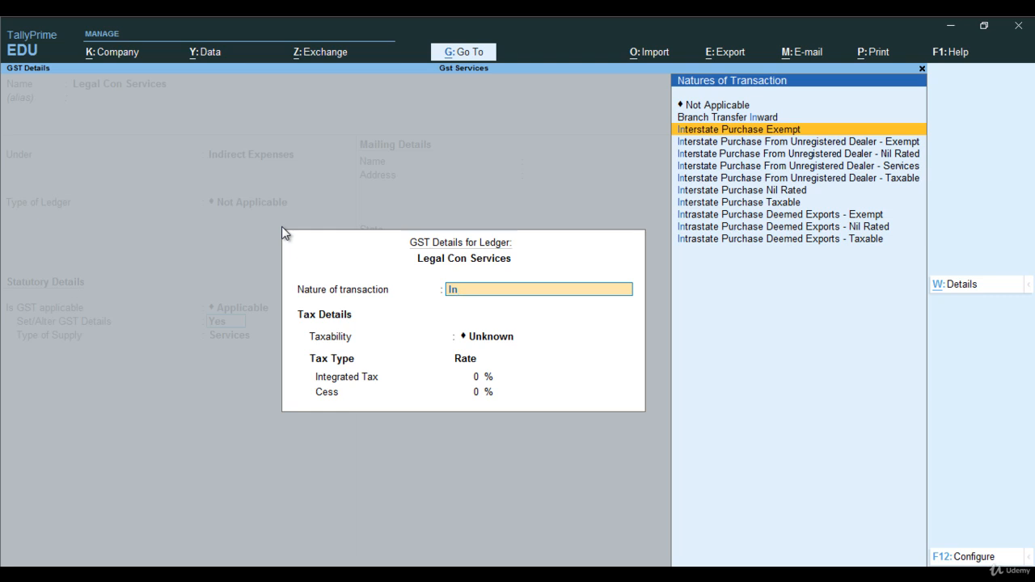
pyautogui.press('Down')
pyautogui.press('Down')
pyautogui.press('Down')
pyautogui.press('Down')
pyautogui.press('Down')
pyautogui.press('Down')
pyautogui.press('Return')
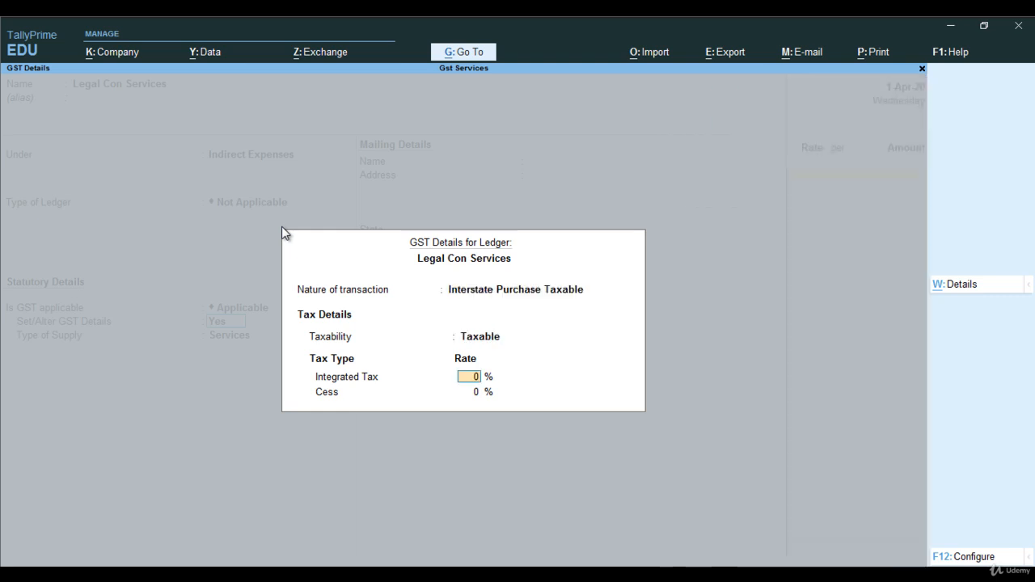
# Set the integrated tax rate to 18% with no cess, keep the supply type as Services, and save the ledger
pyautogui.write('18')
pyautogui.press('Return')
pyautogui.press('Return')
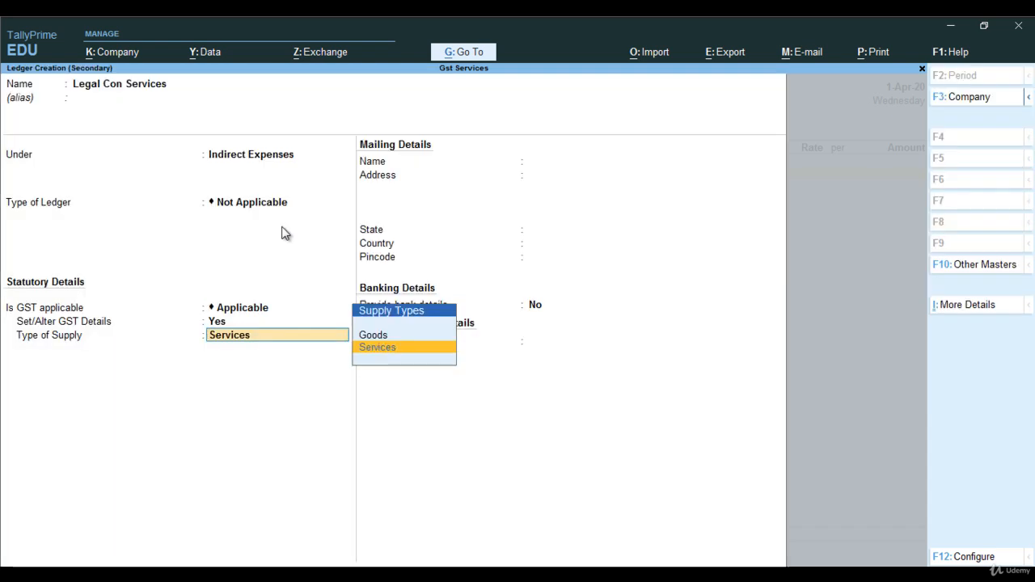
pyautogui.press('Return')
pyautogui.press('Return')
pyautogui.press('Return')
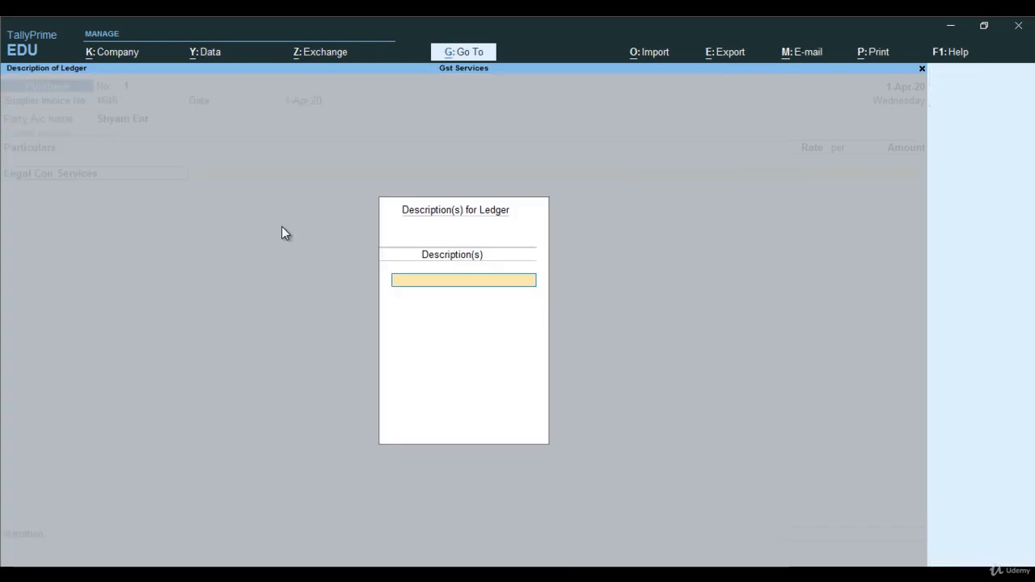
# Enter 2,00,000 as the Legal Con Services amount, leaving its description blank and its tax classification at the default
pyautogui.press('Return')
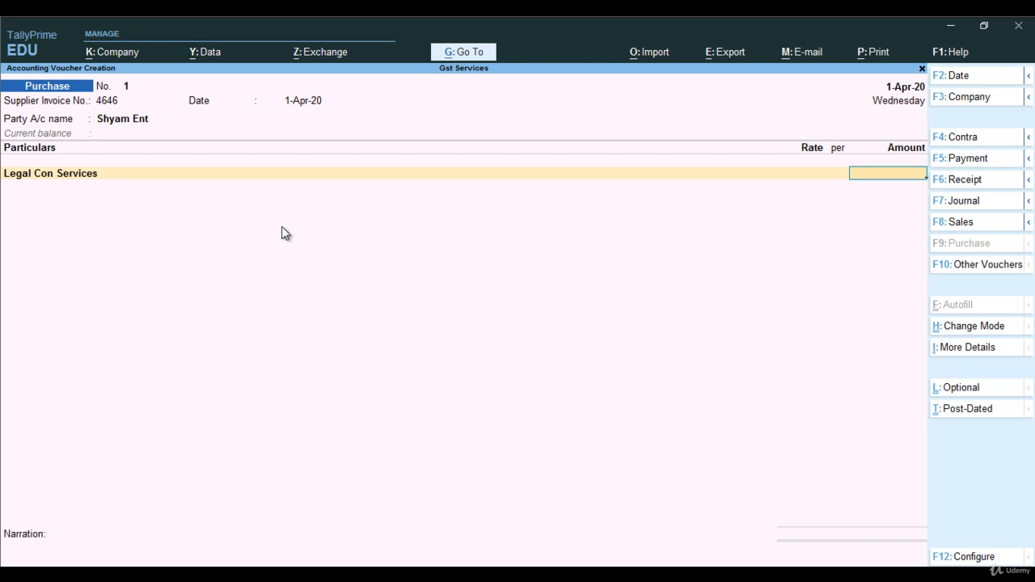
pyautogui.write('2,00,000')
pyautogui.press('Return')
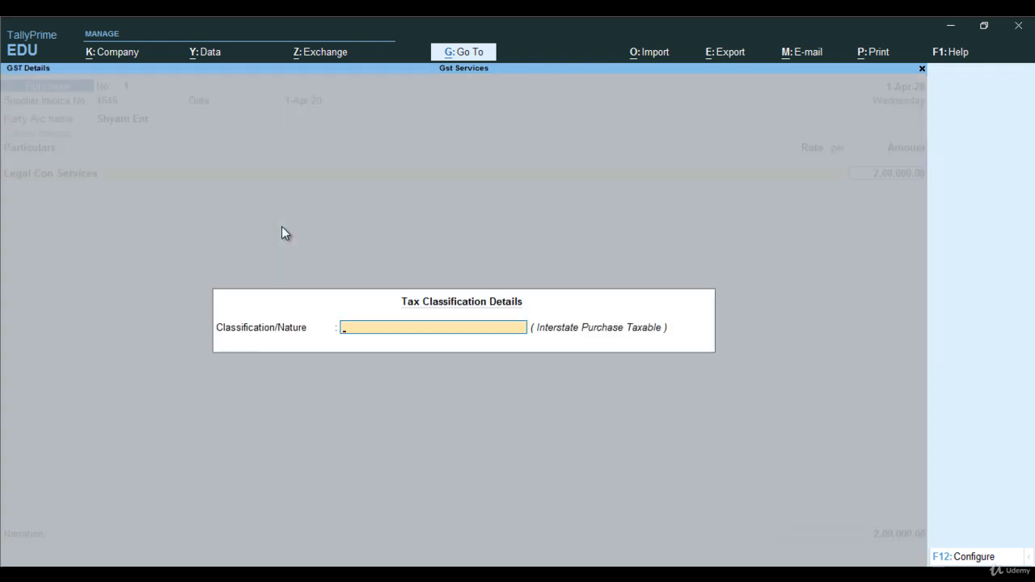
pyautogui.press('Return')
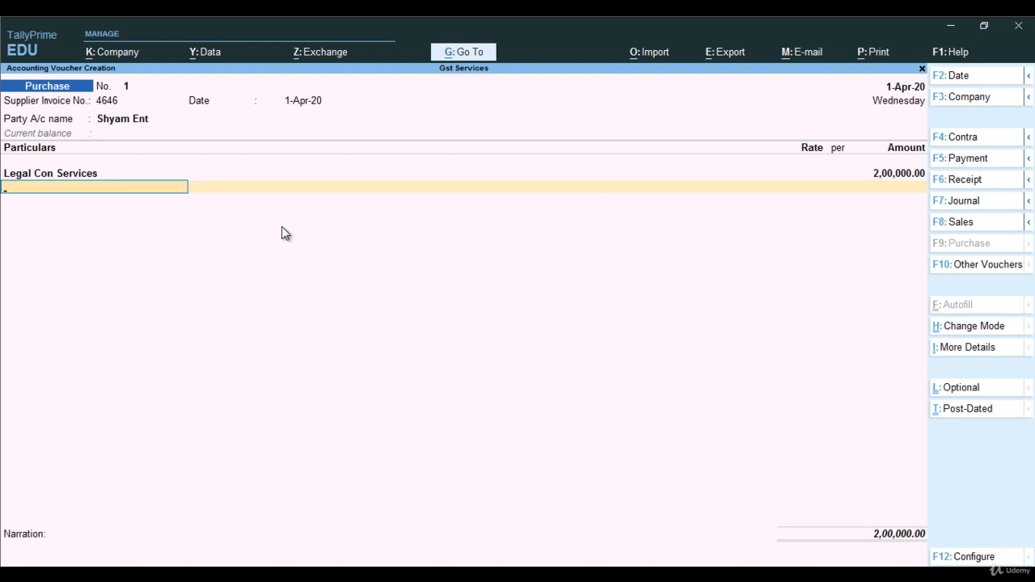
# Start a new ledger for the second particulars line named IGST, without an alias, under Duties & Taxes
pyautogui.press('alt')
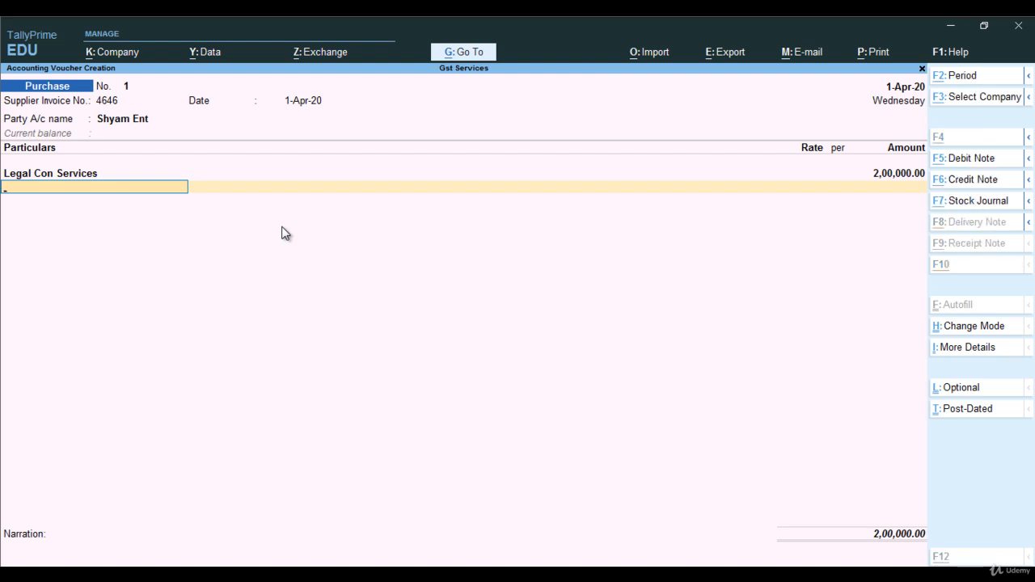
pyautogui.hotkey('alt', 'c')
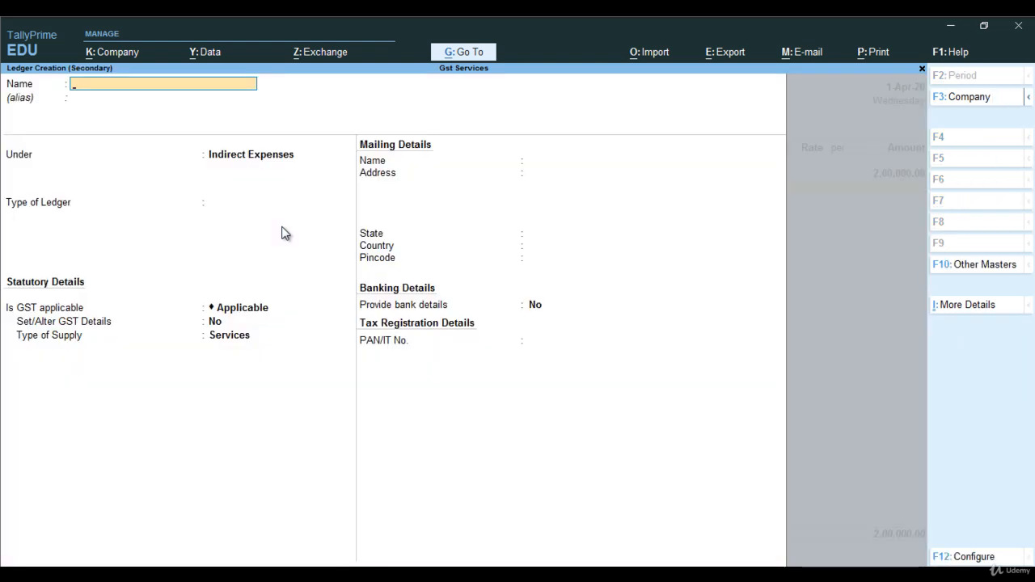
pyautogui.press('capslock')
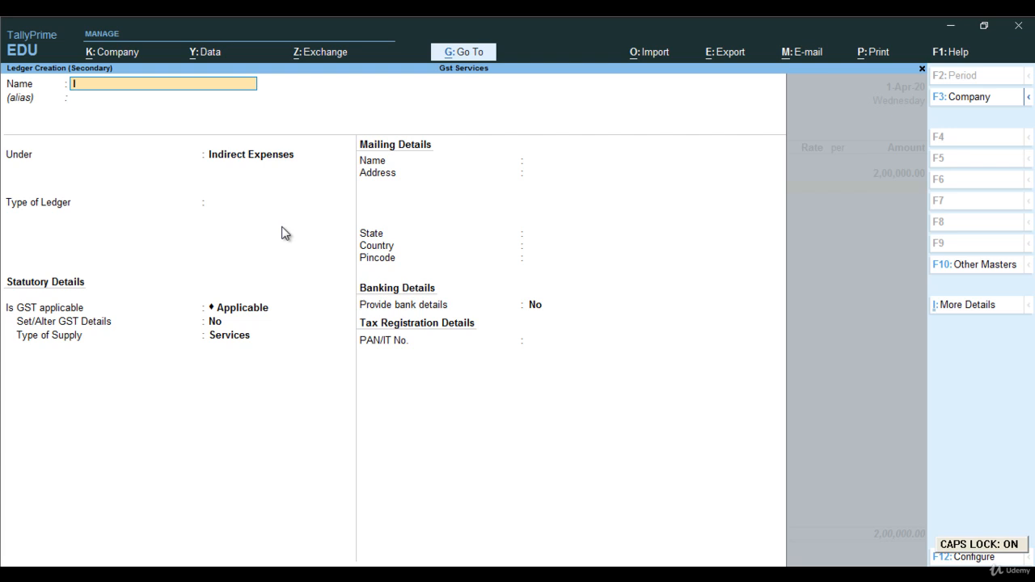
pyautogui.write('IGST')
pyautogui.press('Return')
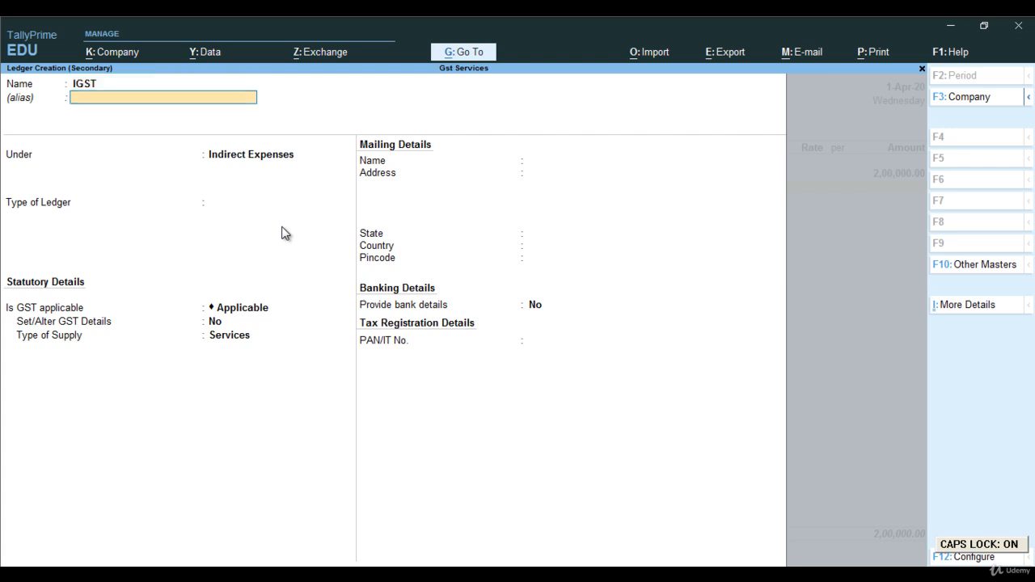
pyautogui.press('Return')
pyautogui.write('DU')
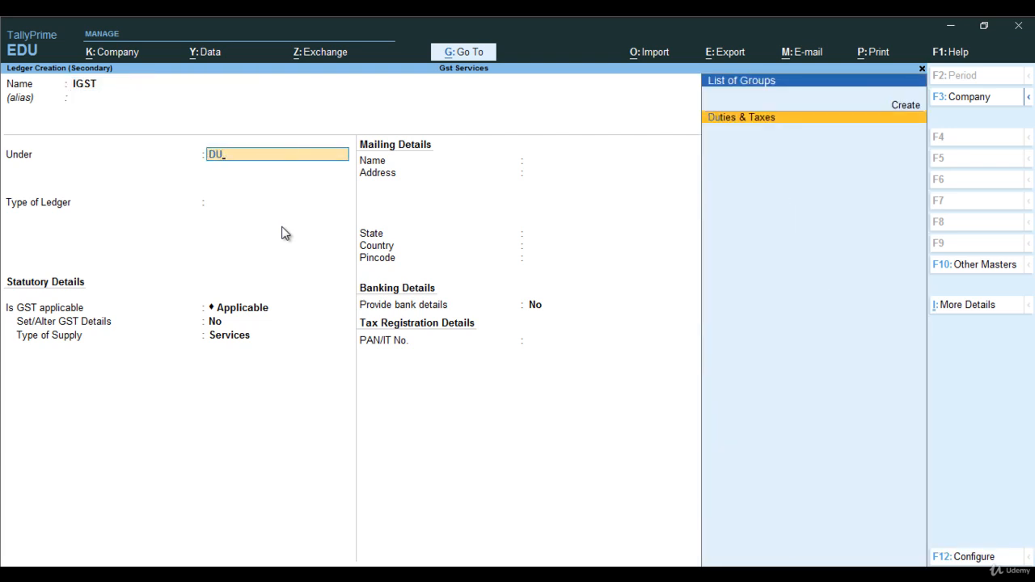
pyautogui.press('Return')
# Set IGST's duty type to GST and tax type to Integrated Tax, keep 0% calculation and no rounding, and save it
pyautogui.write('G')
pyautogui.press('Return')
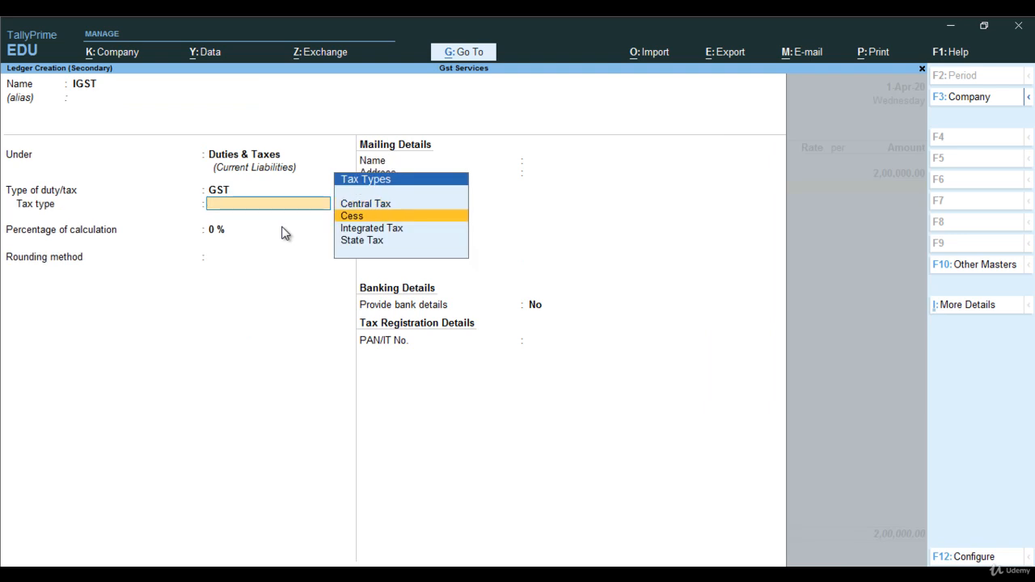
pyautogui.press('Down')
pyautogui.press('Return')
pyautogui.press('Return')
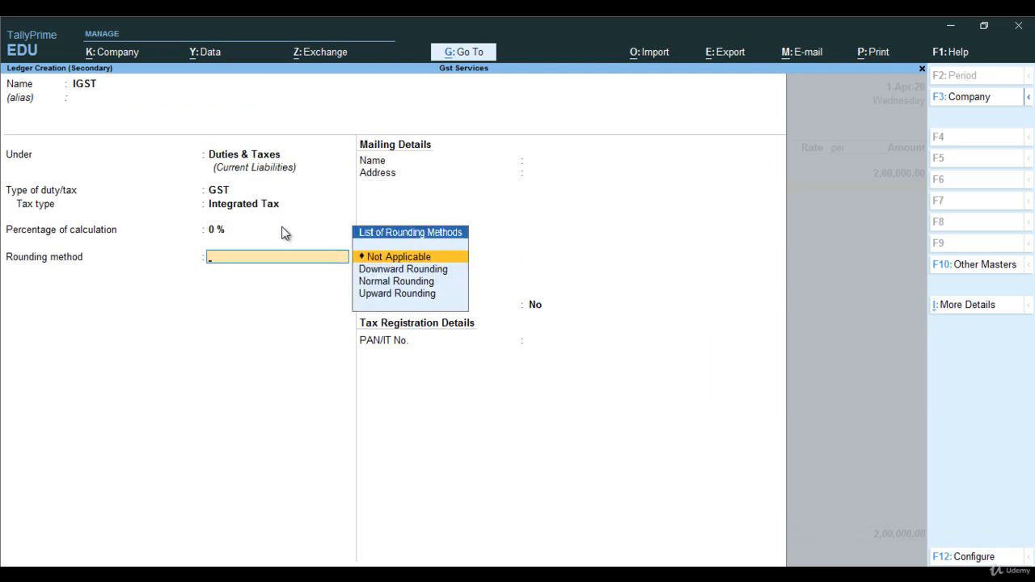
pyautogui.press('Return')
pyautogui.press('Return')
pyautogui.press('Return')
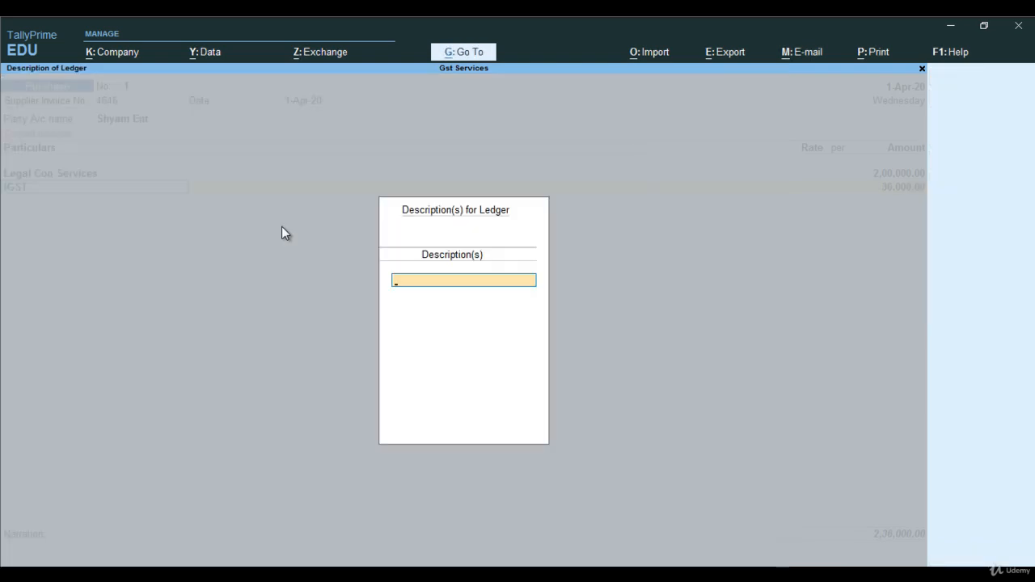
# Accept the calculated IGST amount without a description and save the purchase voucher with a blank narration
pyautogui.press('Return')
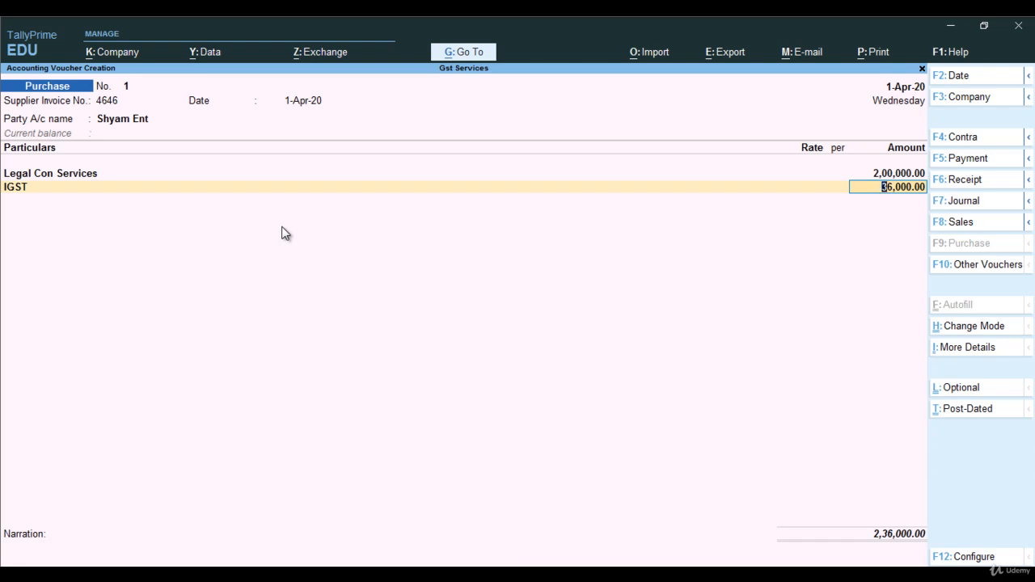
pyautogui.press('Return')
pyautogui.press('Return')
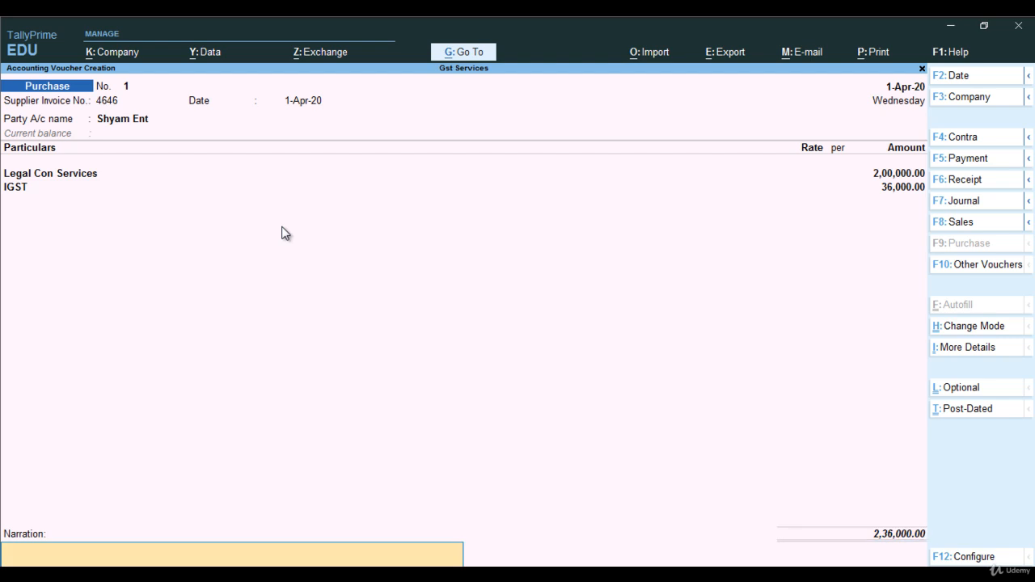
pyautogui.press('Return')
pyautogui.press('Return')
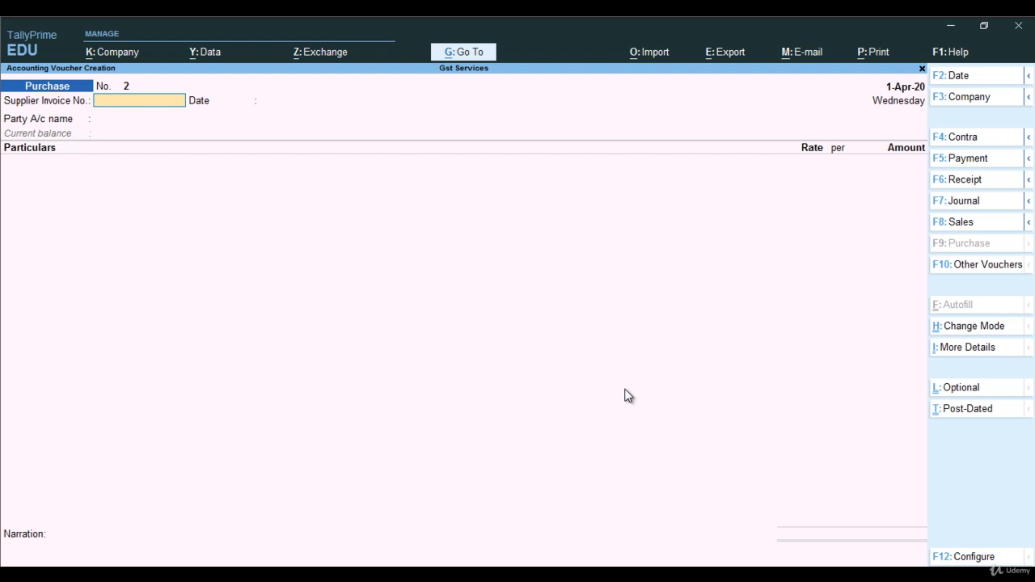
# Leave voucher entry and open the company's Balance Sheet report
pyautogui.press('Escape')
pyautogui.press('y')
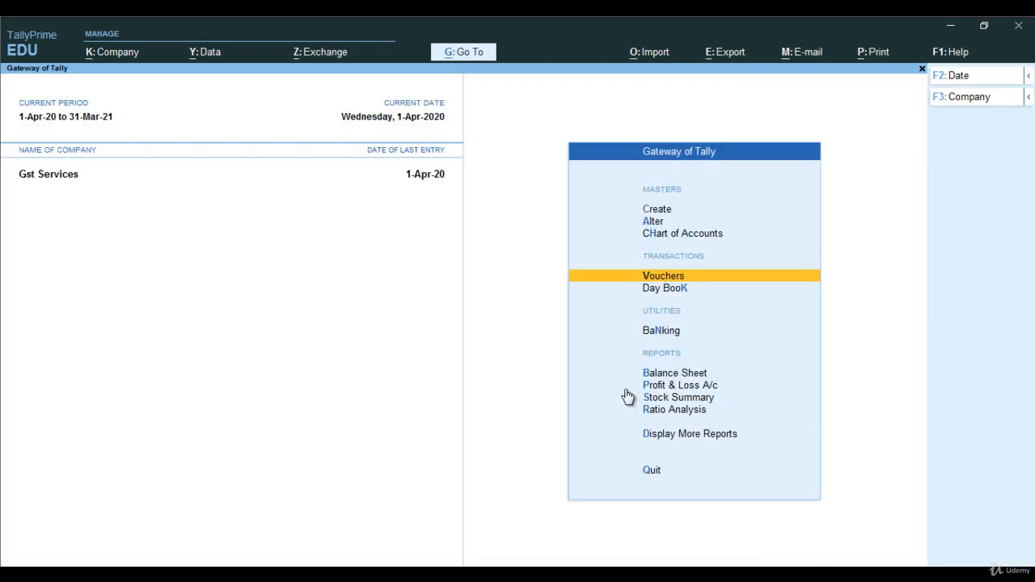
pyautogui.press('Down')
pyautogui.press('Down')
pyautogui.press('Down')
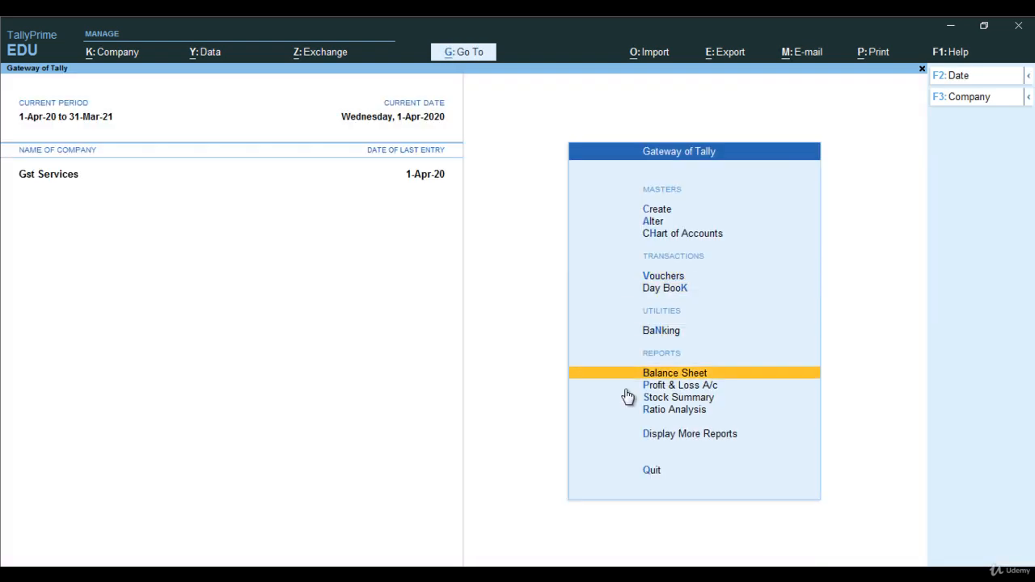
pyautogui.press('Return')
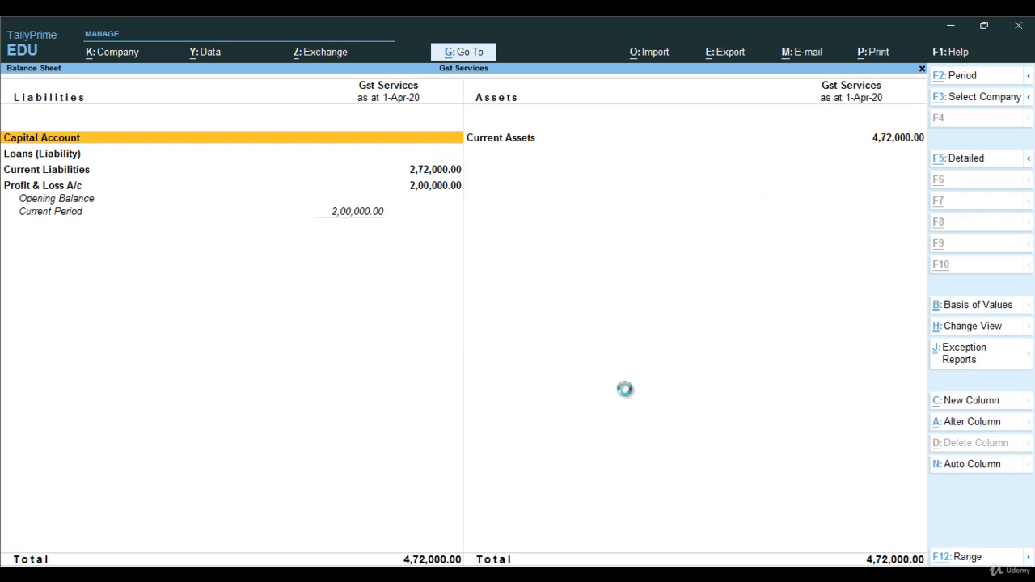